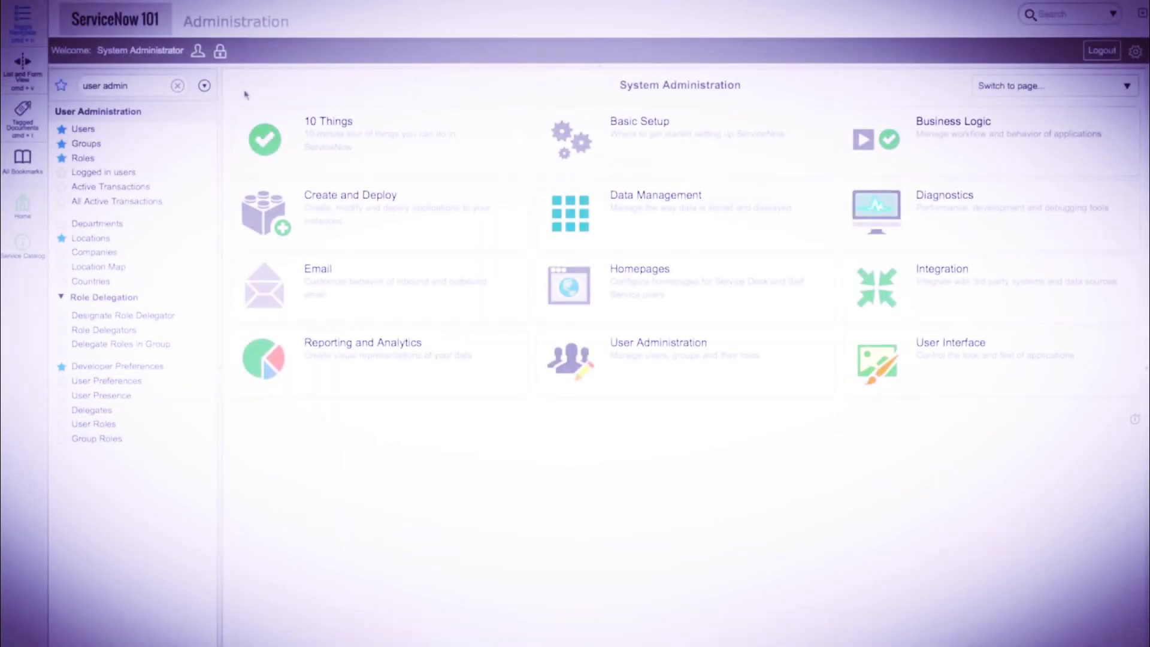
Clear the navigator filter and activate the security_admin elevated privilege for the session.
click(177, 85)
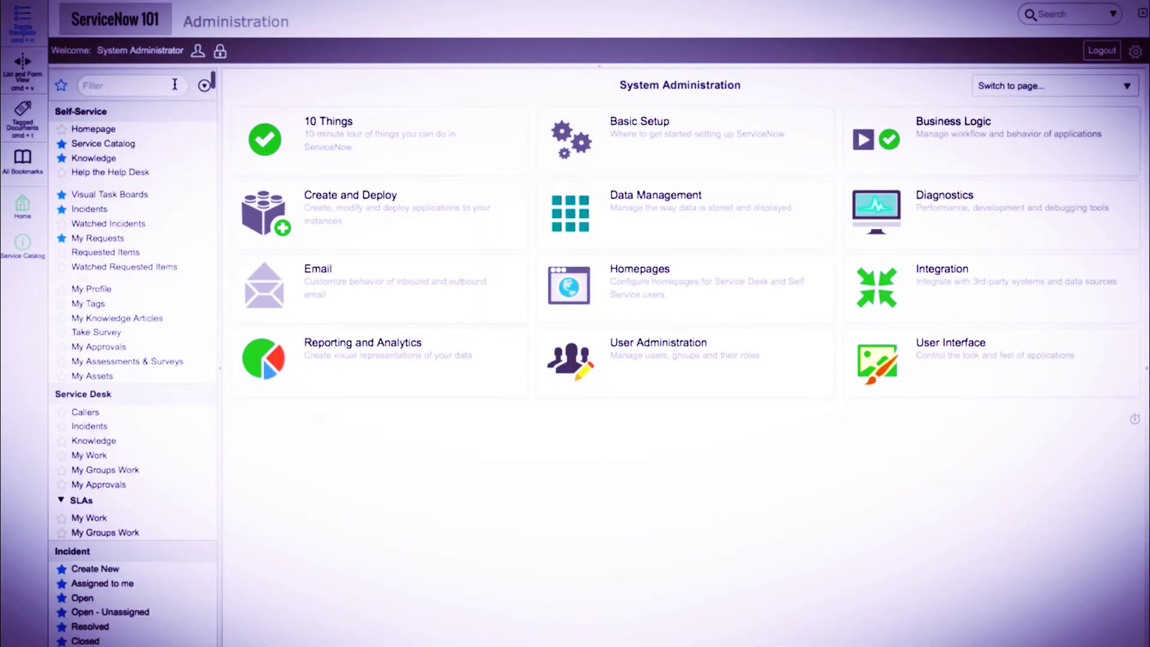
click(221, 52)
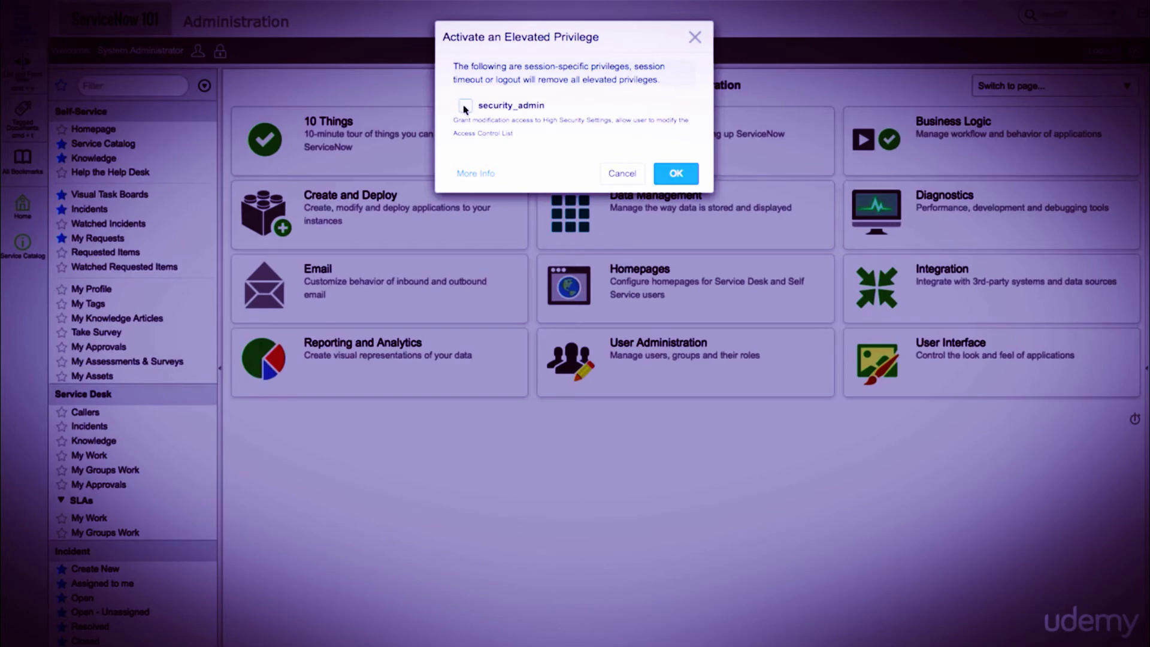
click(465, 106)
click(677, 174)
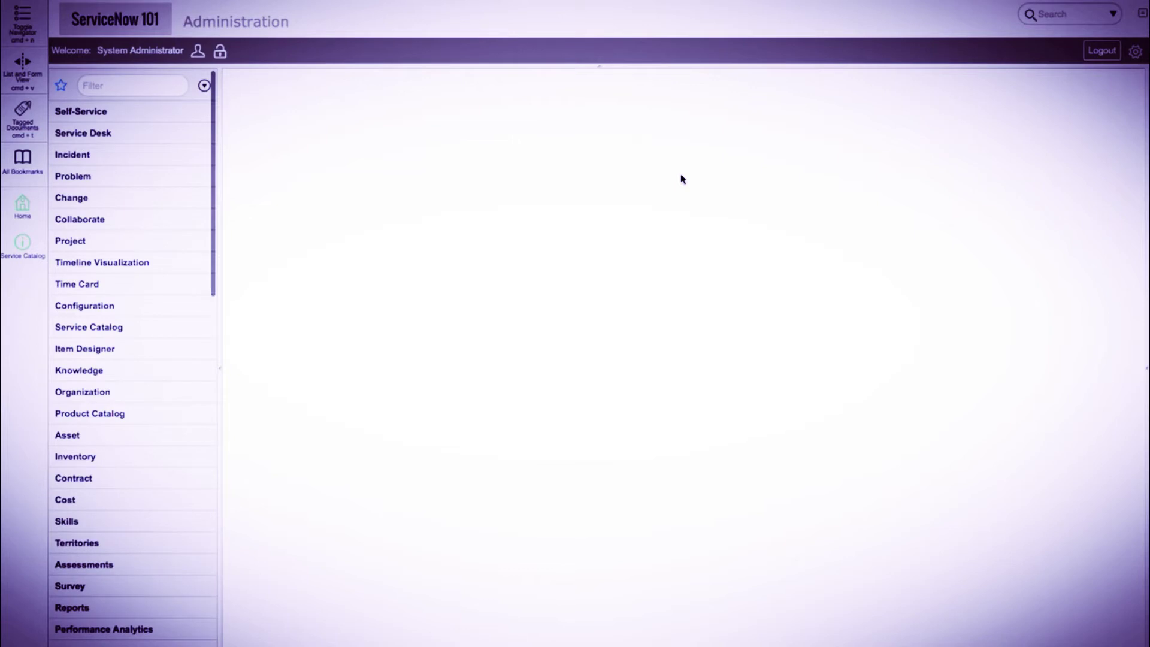
Filter the navigator for "user admin" and open the admin role's record from the Roles list.
click(110, 80)
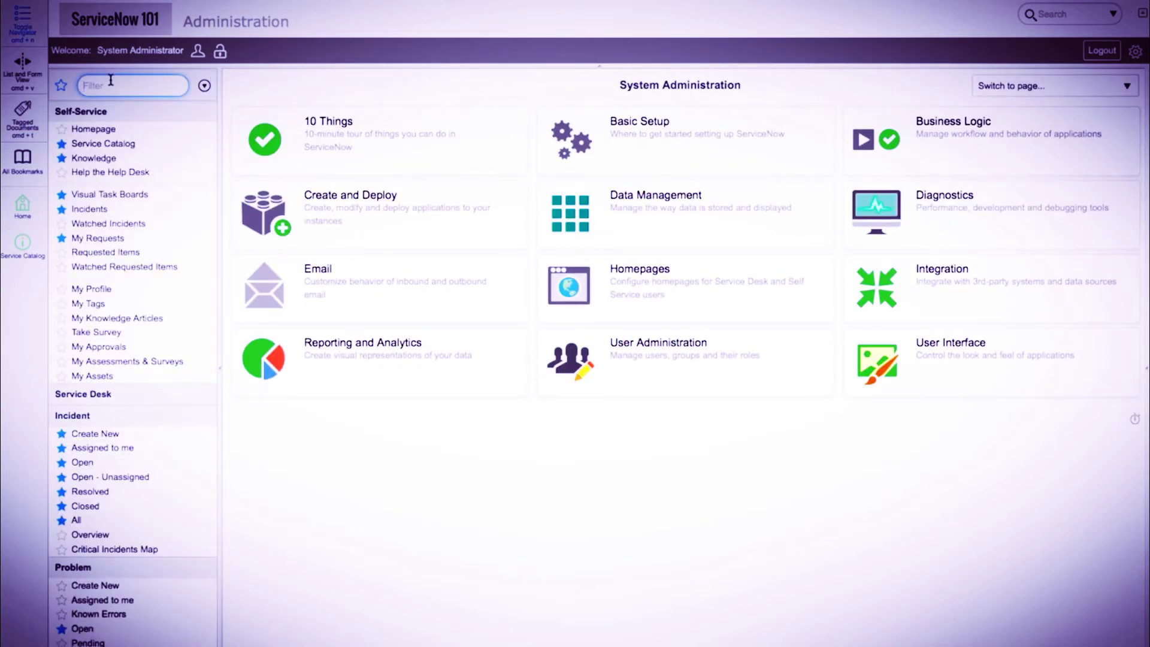
text(user admin)
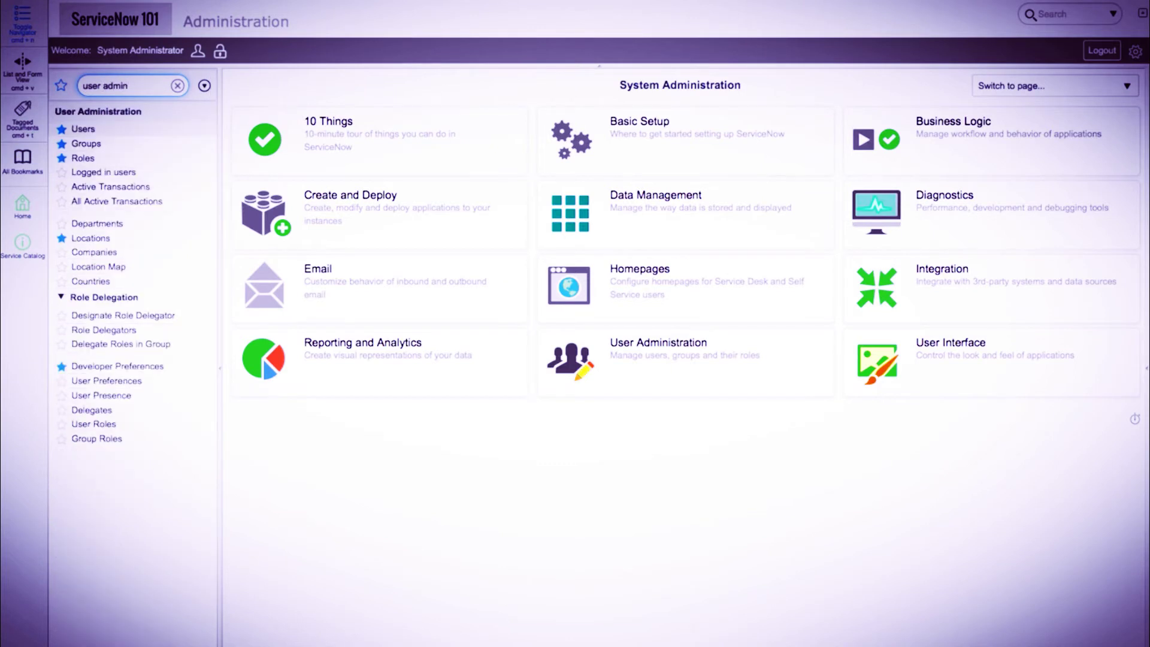
click(85, 159)
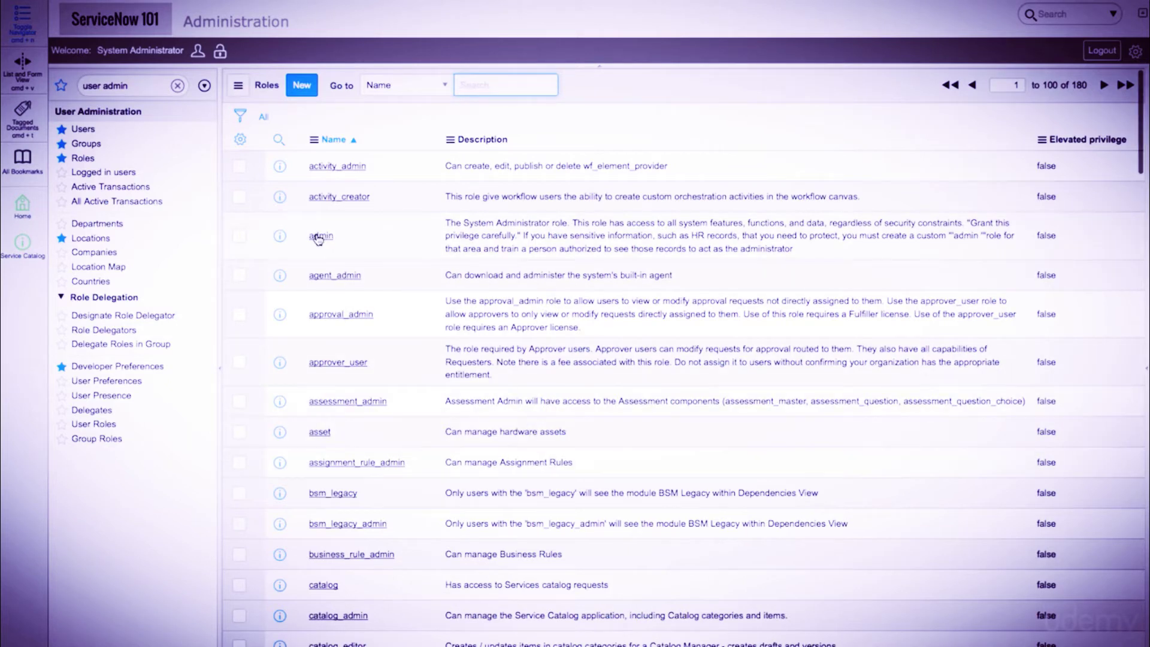
click(285, 239)
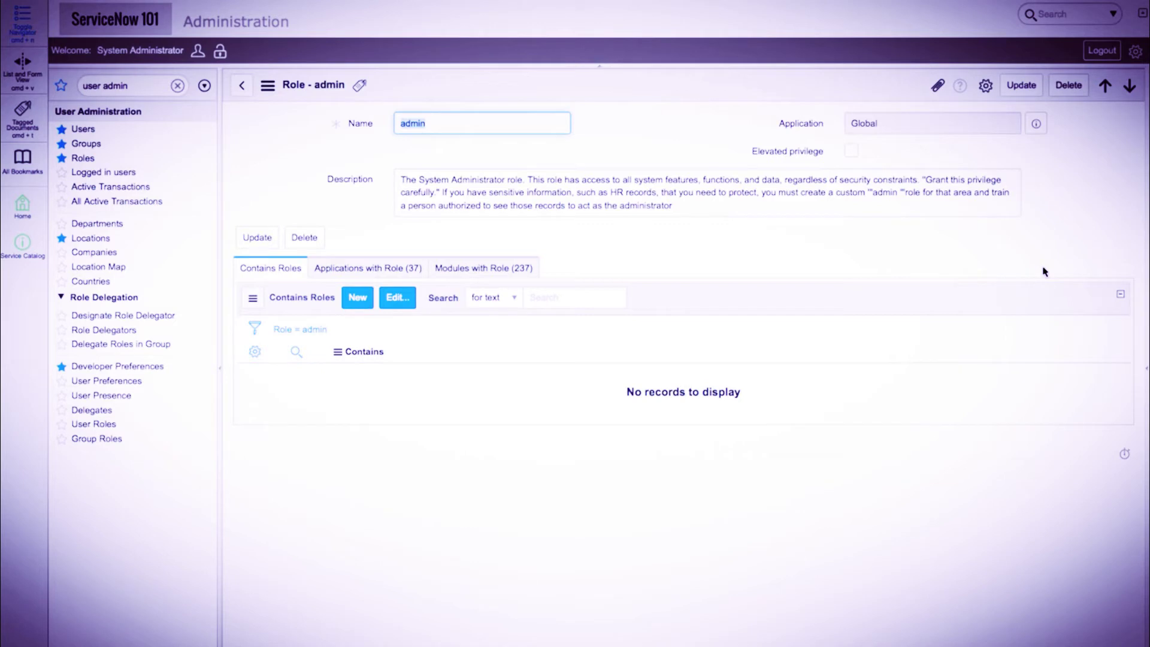
click(1071, 255)
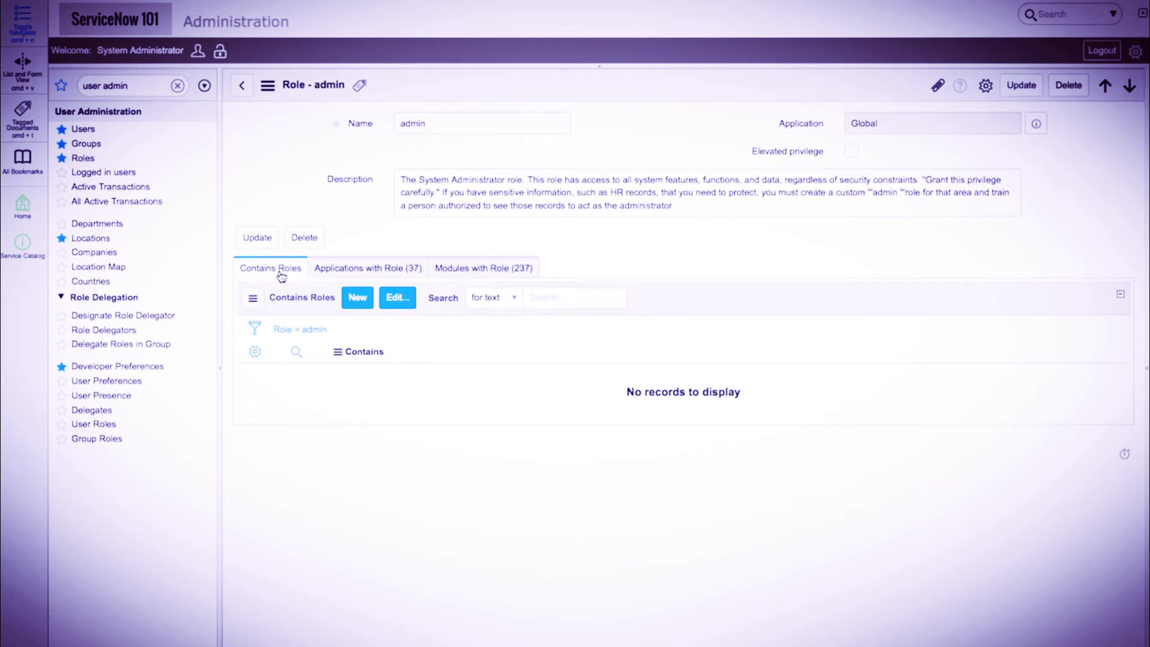
Examine the applications and modules tied to the admin role, and return to its contained roles.
click(358, 274)
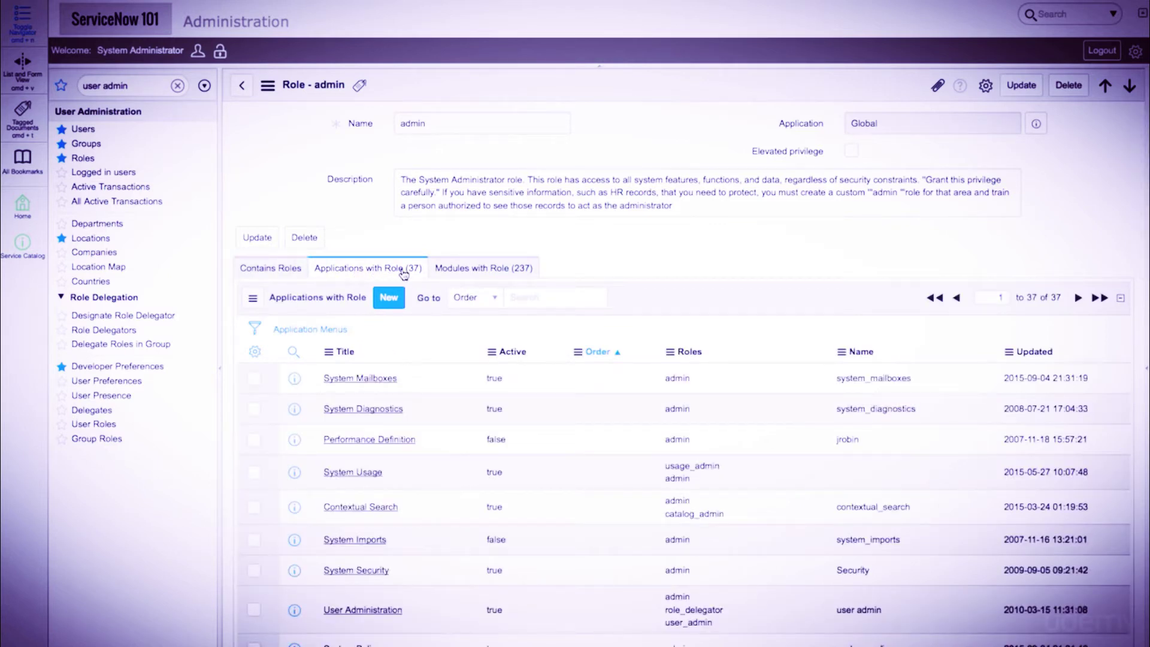
scroll(404, 274, down, 1)
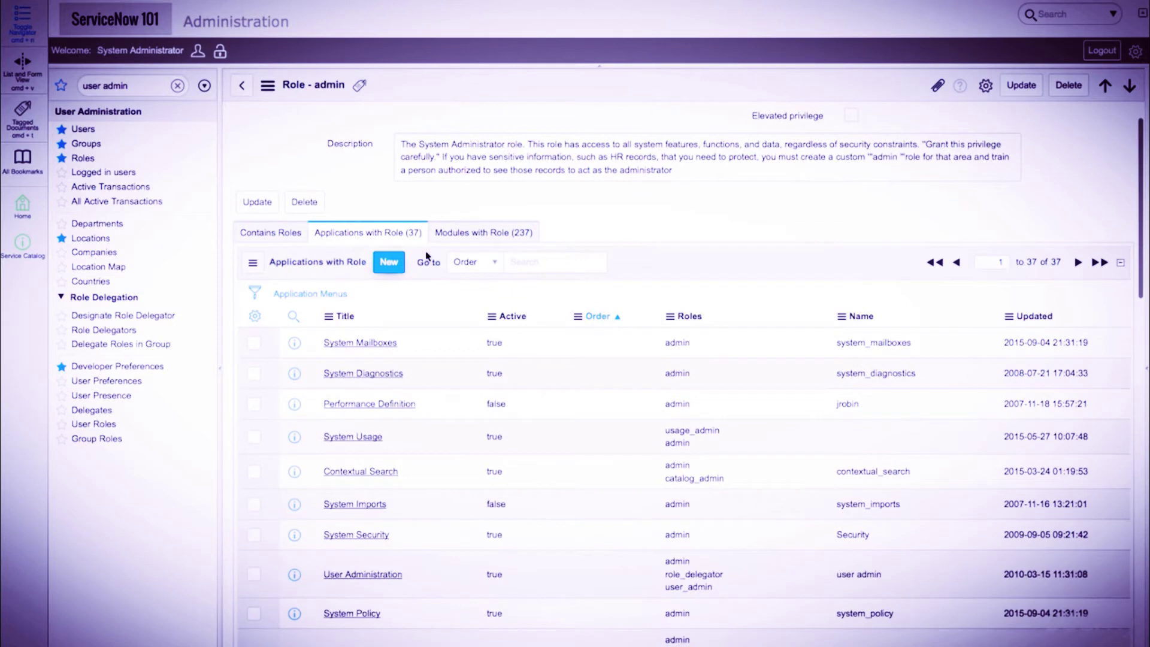
click(457, 235)
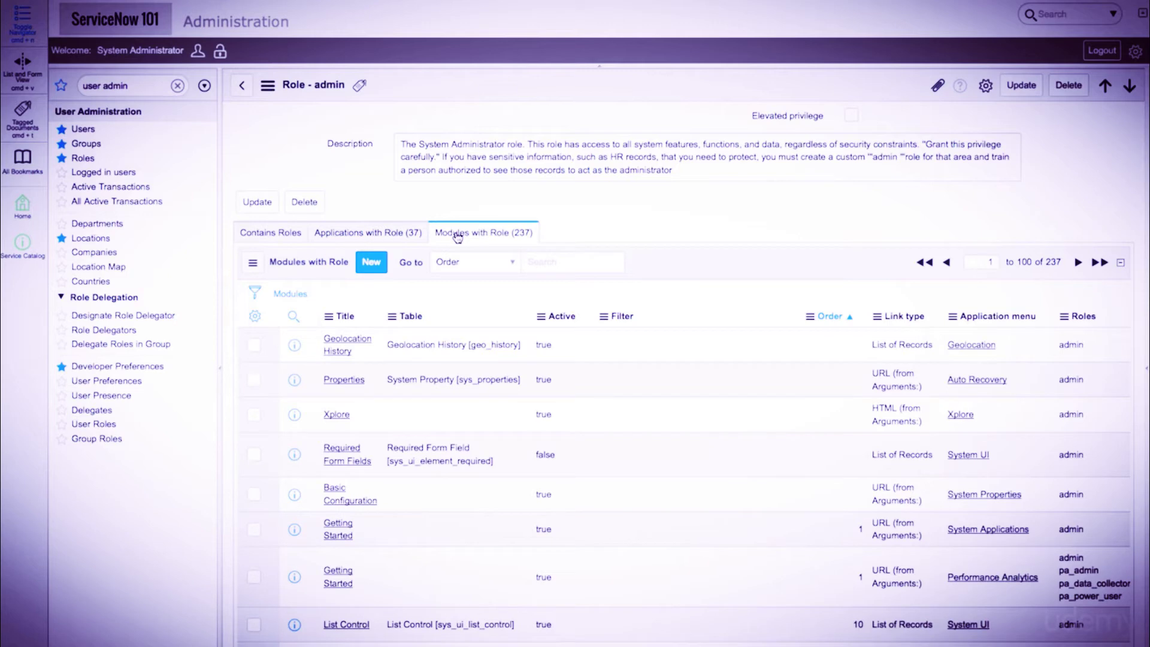
scroll(457, 236, down, 2)
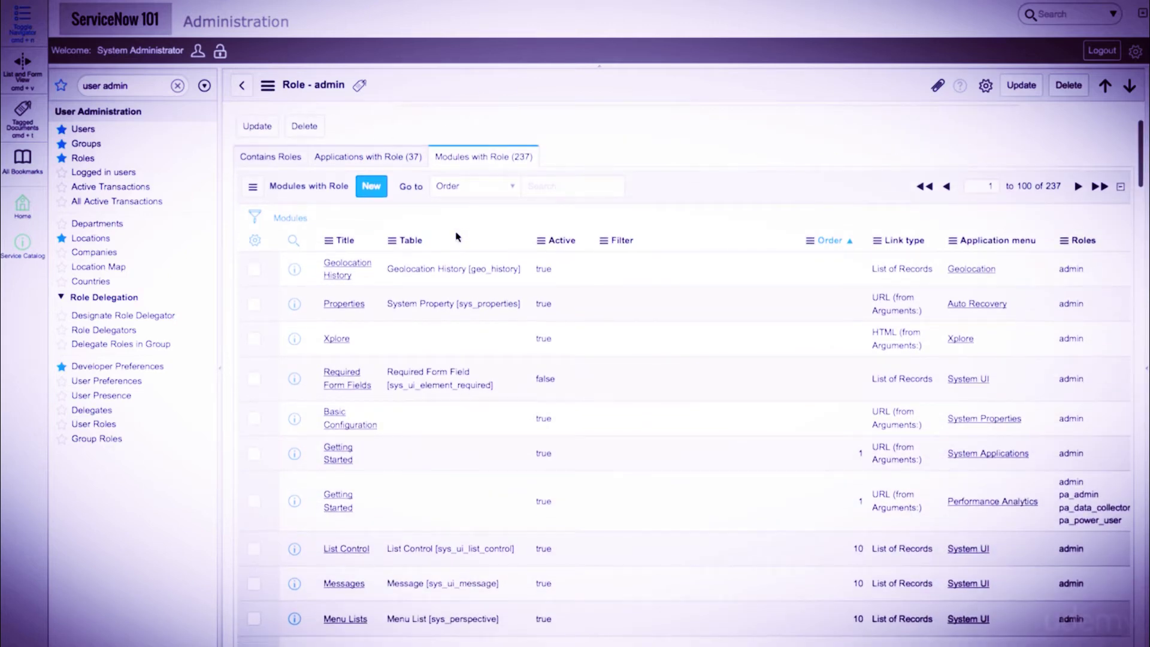
scroll(343, 260, up, 3)
click(287, 268)
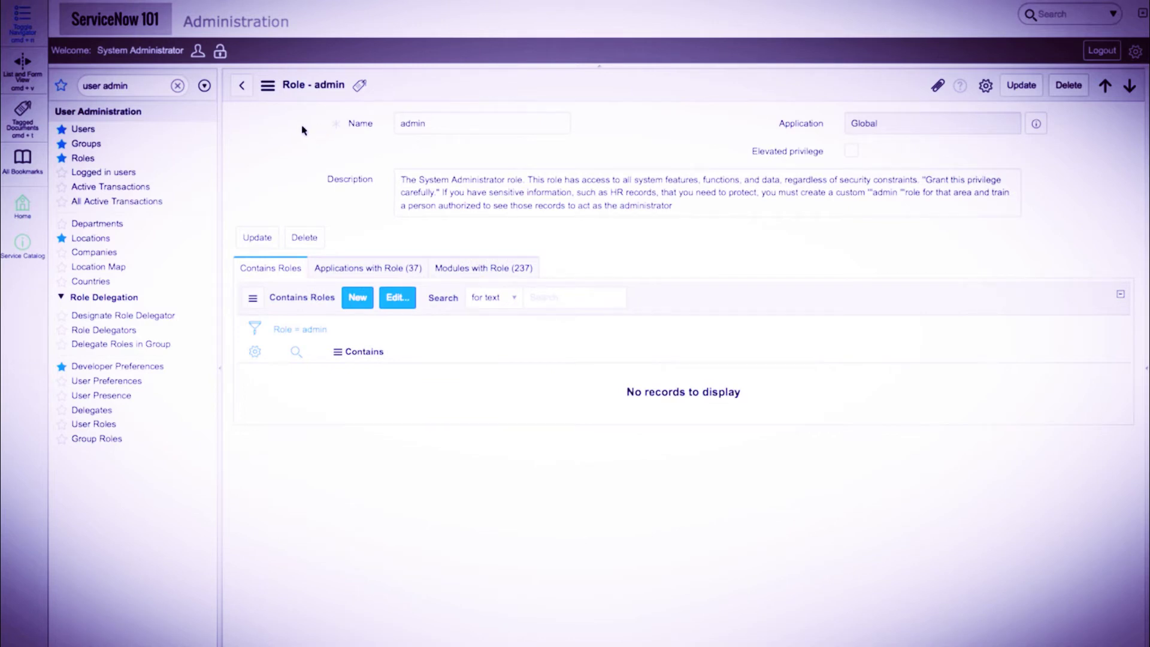
Return to the Roles list and filter the role names by *itil.
click(242, 85)
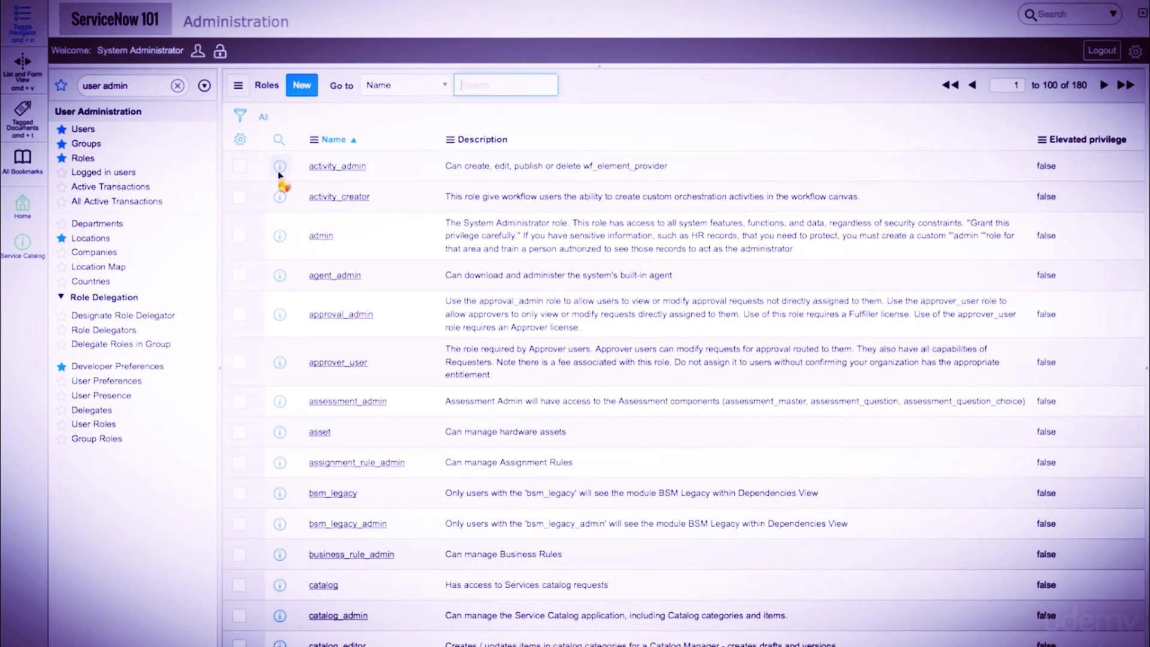
click(279, 140)
click(336, 160)
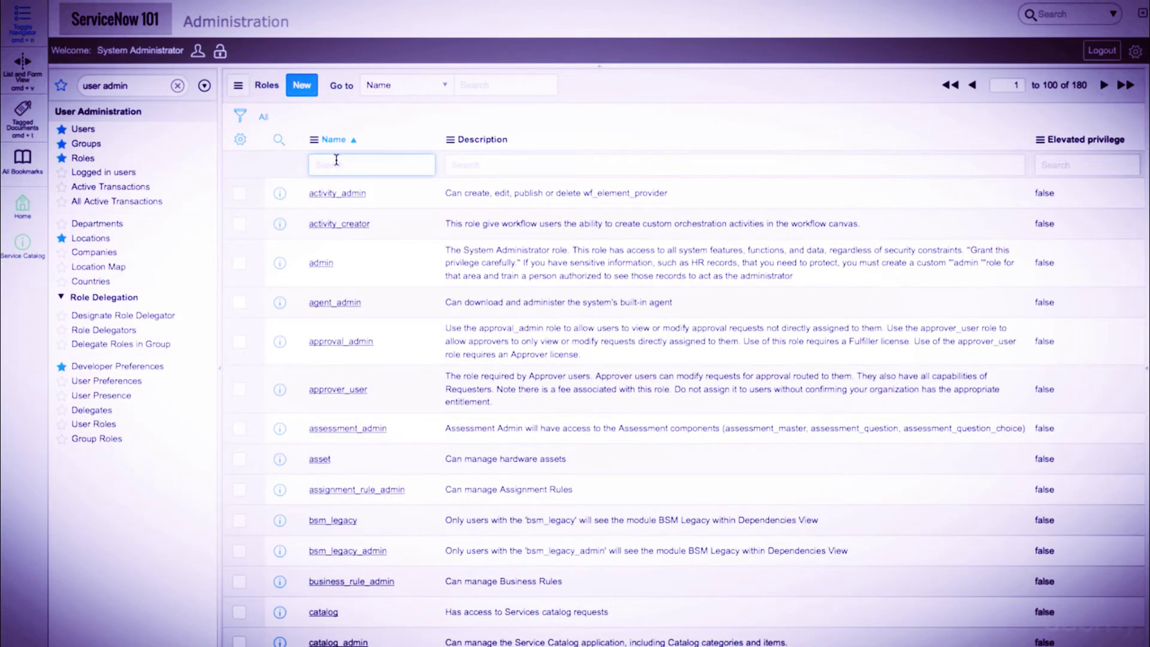
text(*itil)
key(Return)
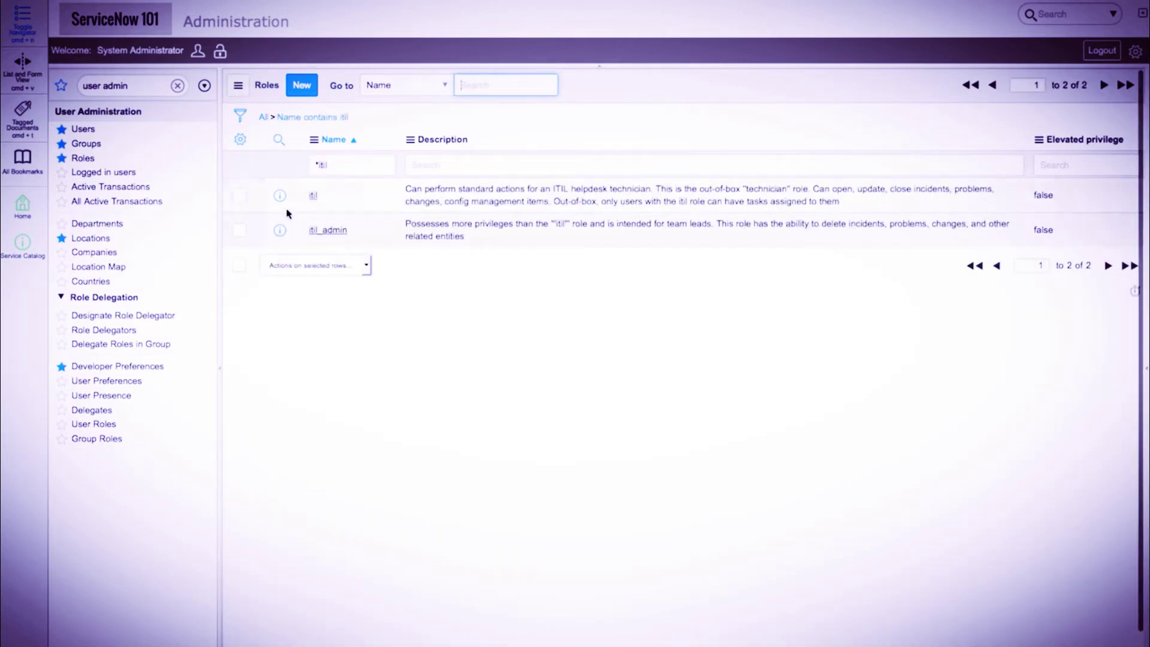
Open the itil role's record and view its contained view_changer role.
click(280, 197)
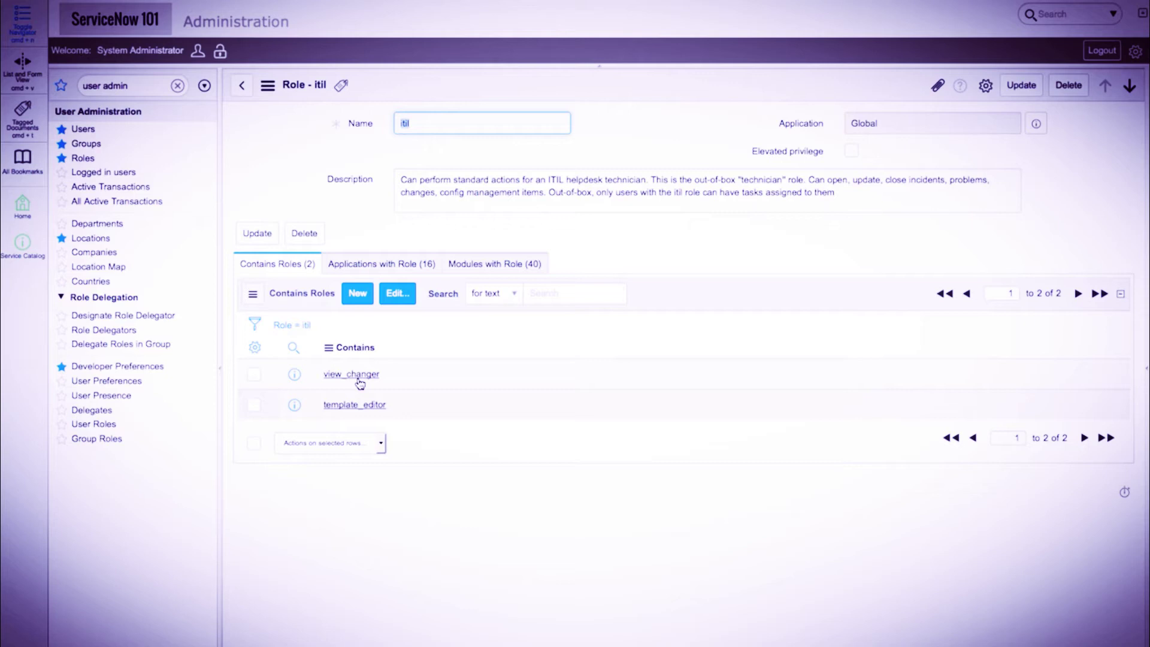
click(358, 377)
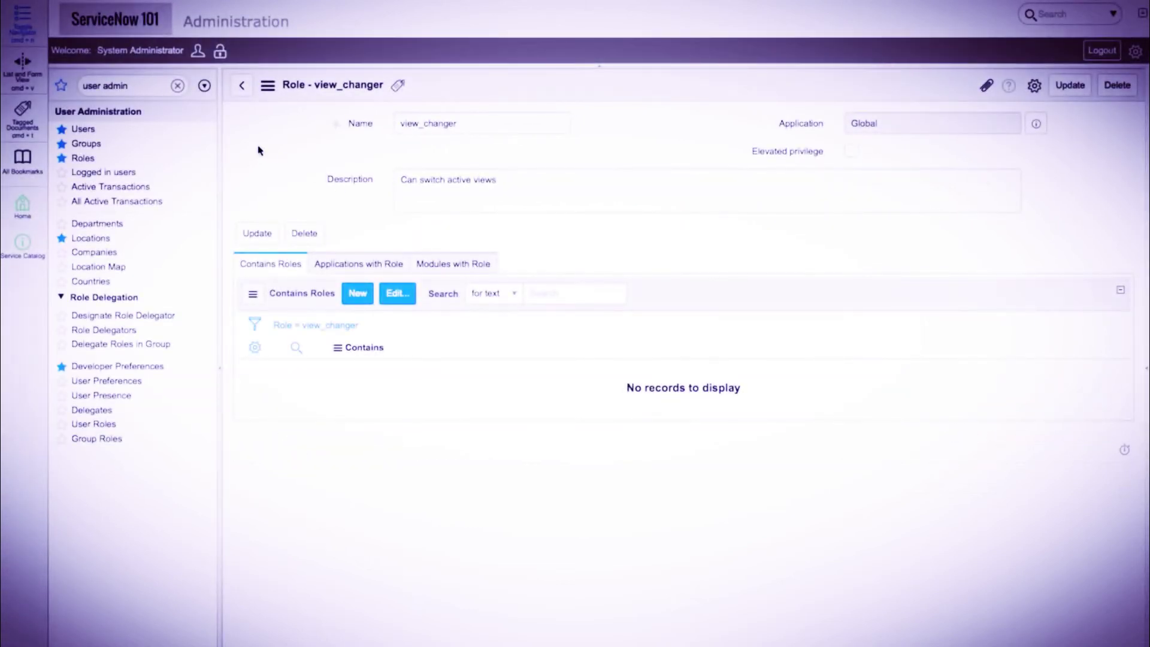
Filter the navigator for "access", open the Access Control (ACL) list, and sort it by Name and by Updated, oldest first.
triple_click(148, 85)
text(access)
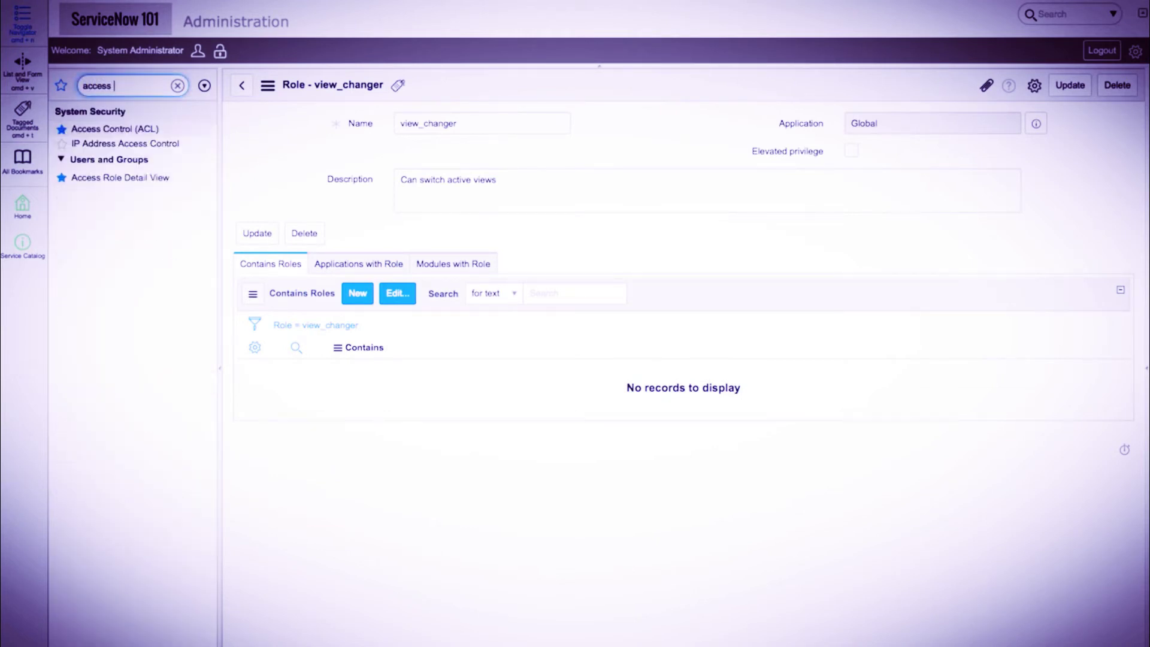
click(149, 131)
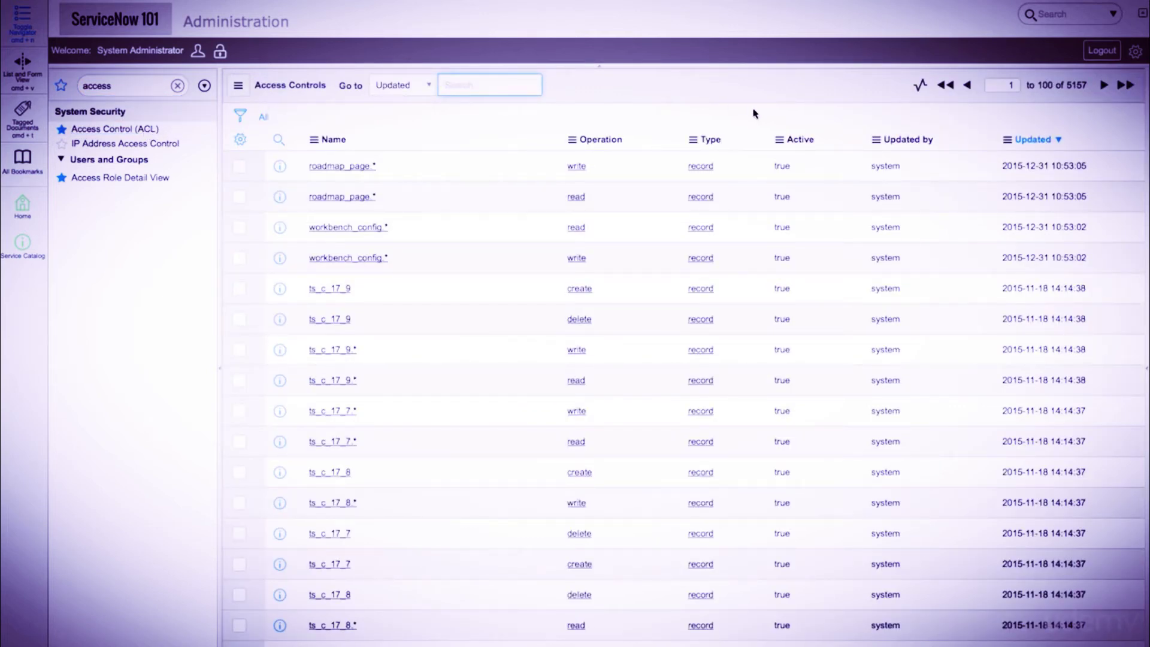
click(335, 140)
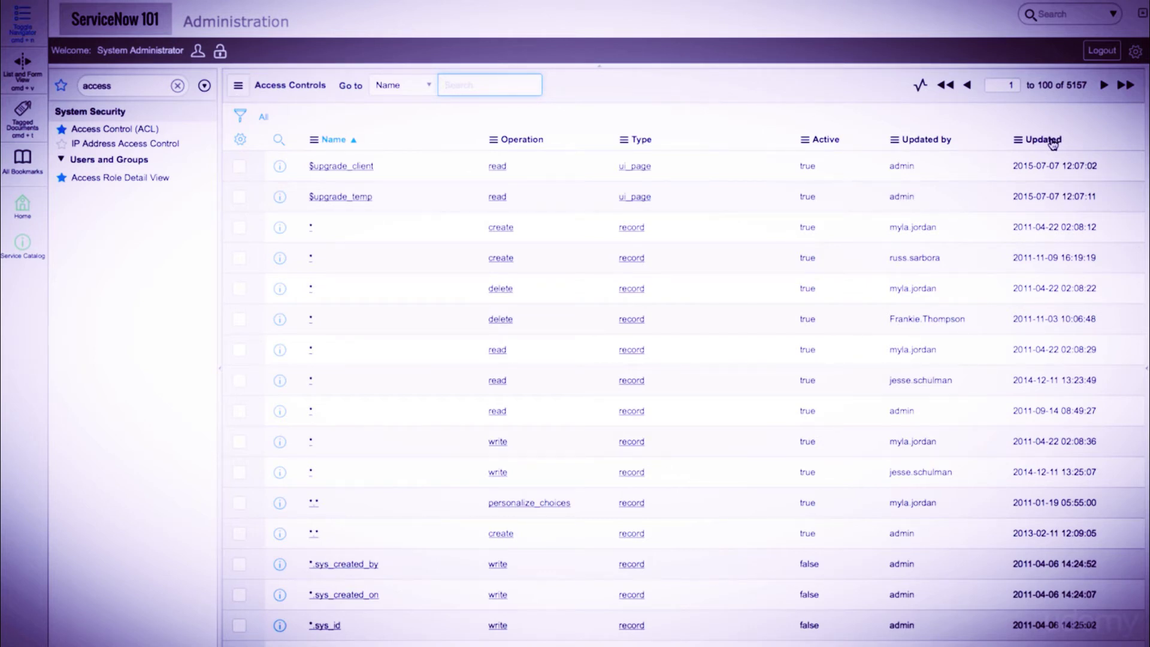
scroll(836, 300, down, 3)
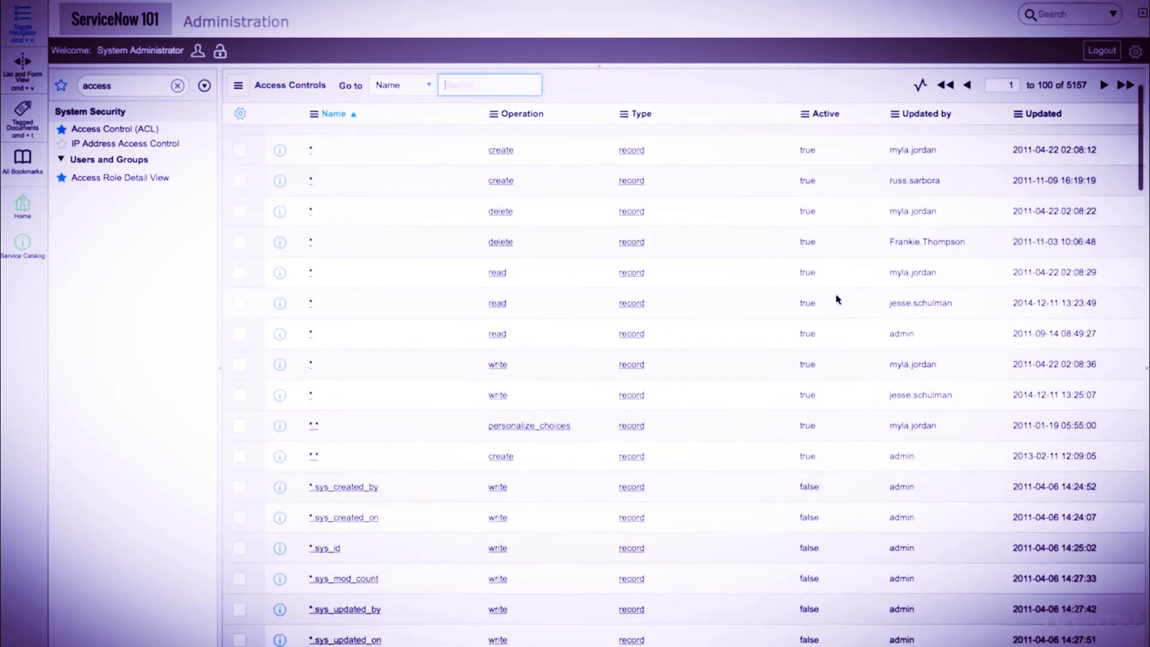
scroll(836, 299, up, 3)
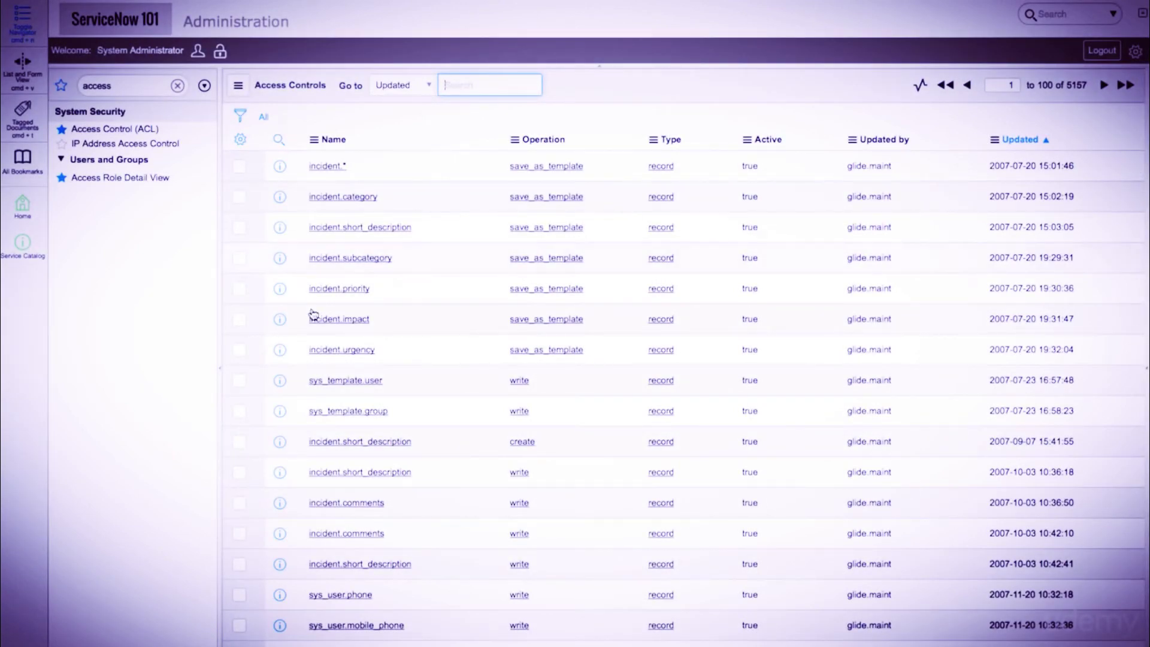
Open the create rule for incident.short_description and examine the table and field choices available for its Name.
click(283, 446)
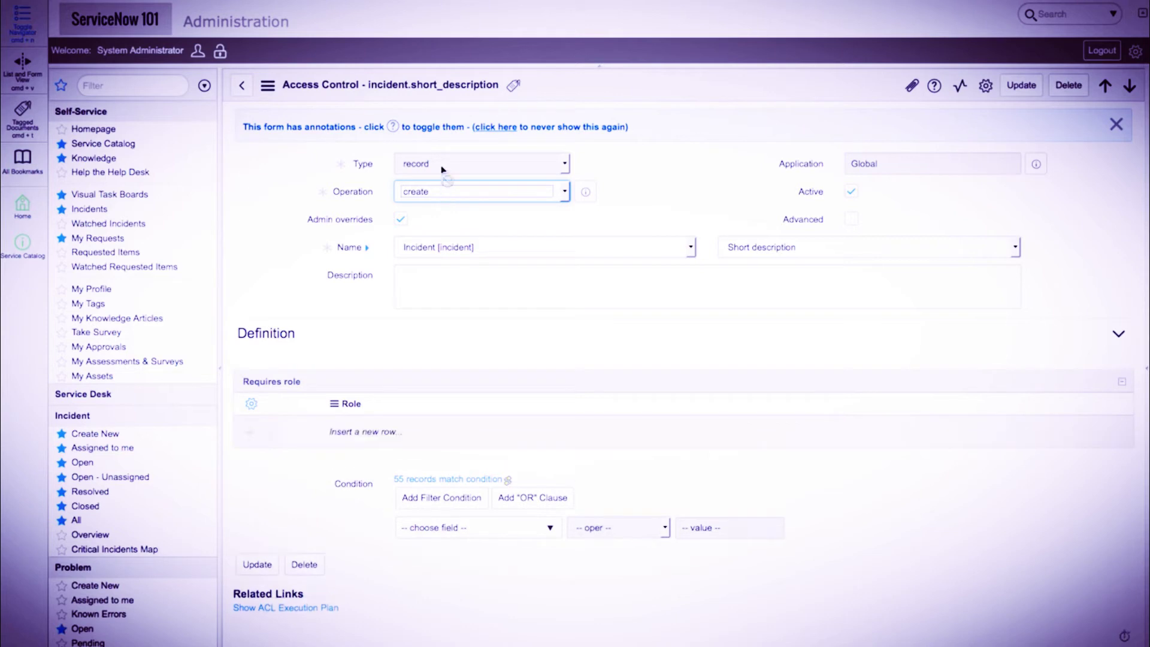
click(449, 251)
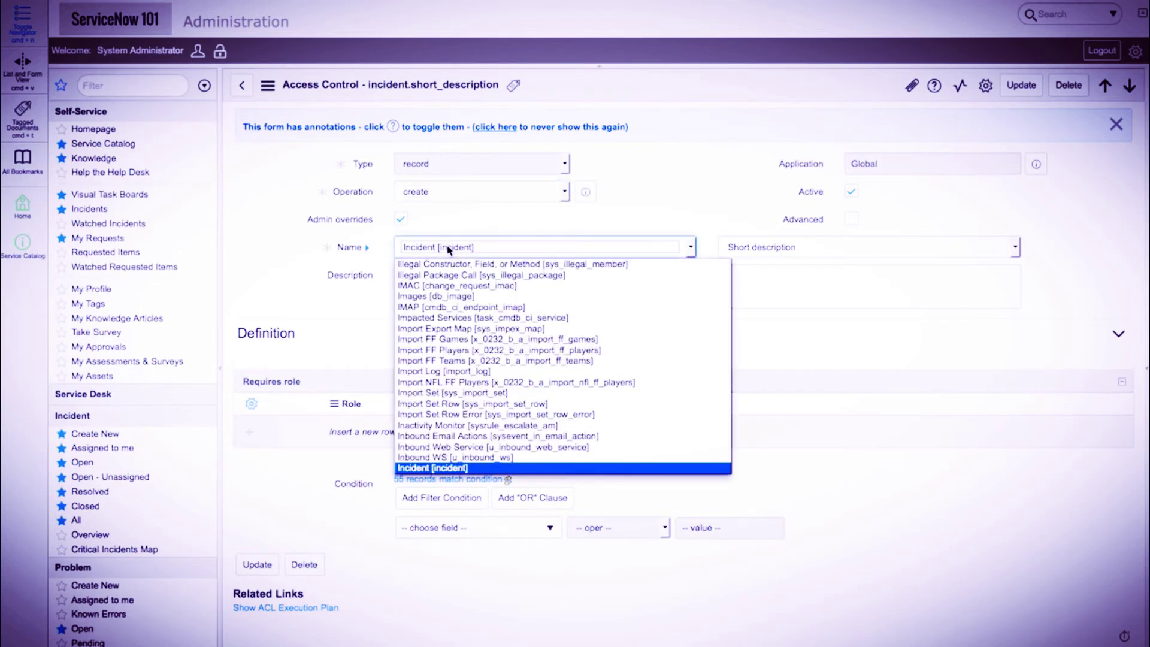
scroll(449, 326, up, 20)
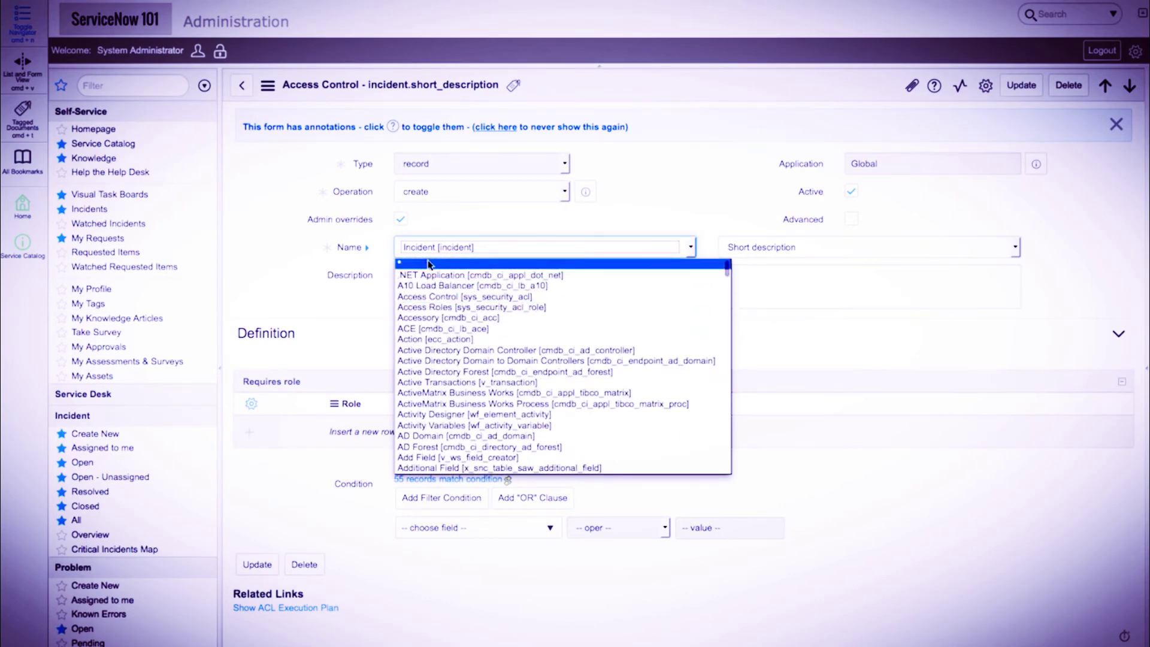
click(257, 275)
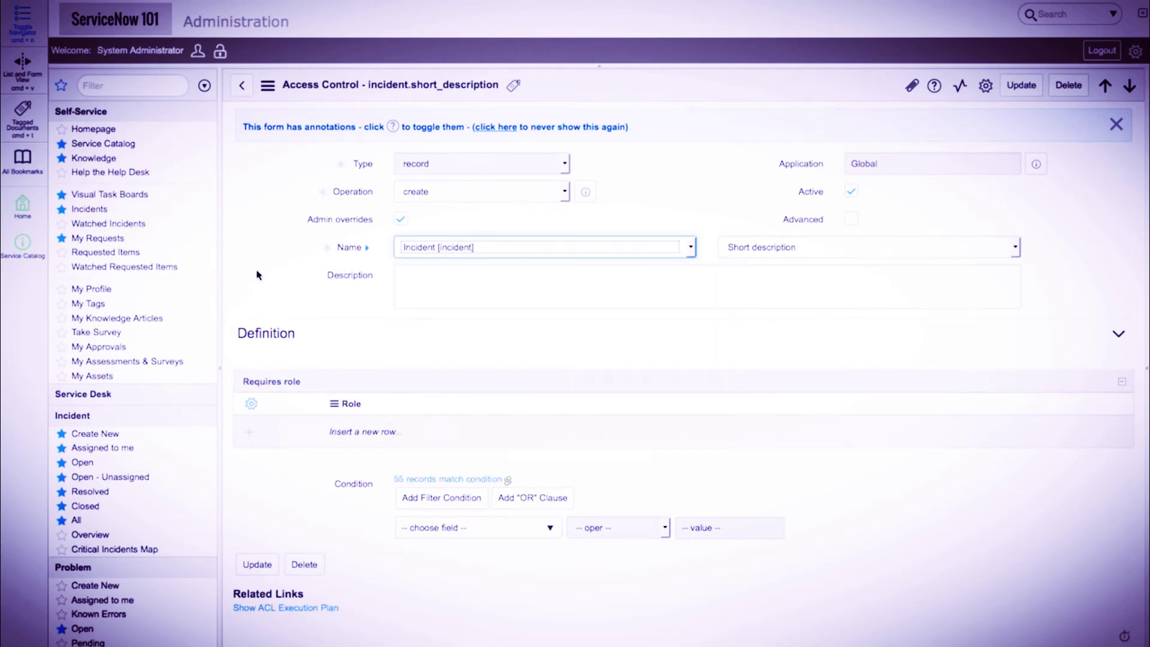
click(920, 246)
scroll(885, 339, up, 10)
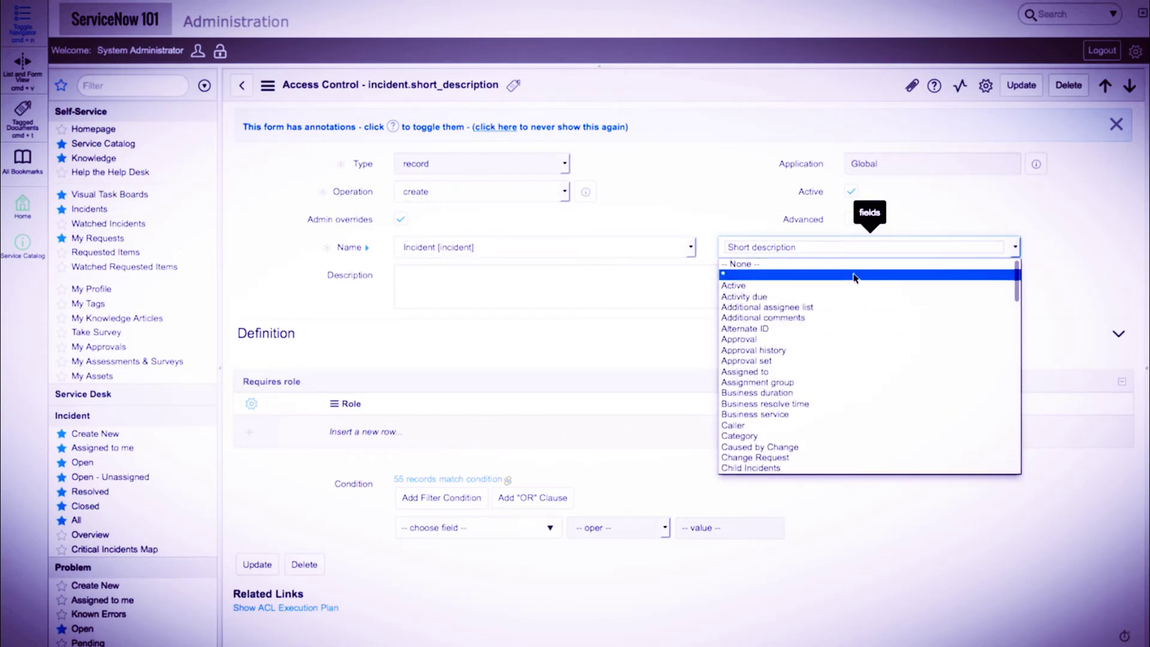
click(360, 328)
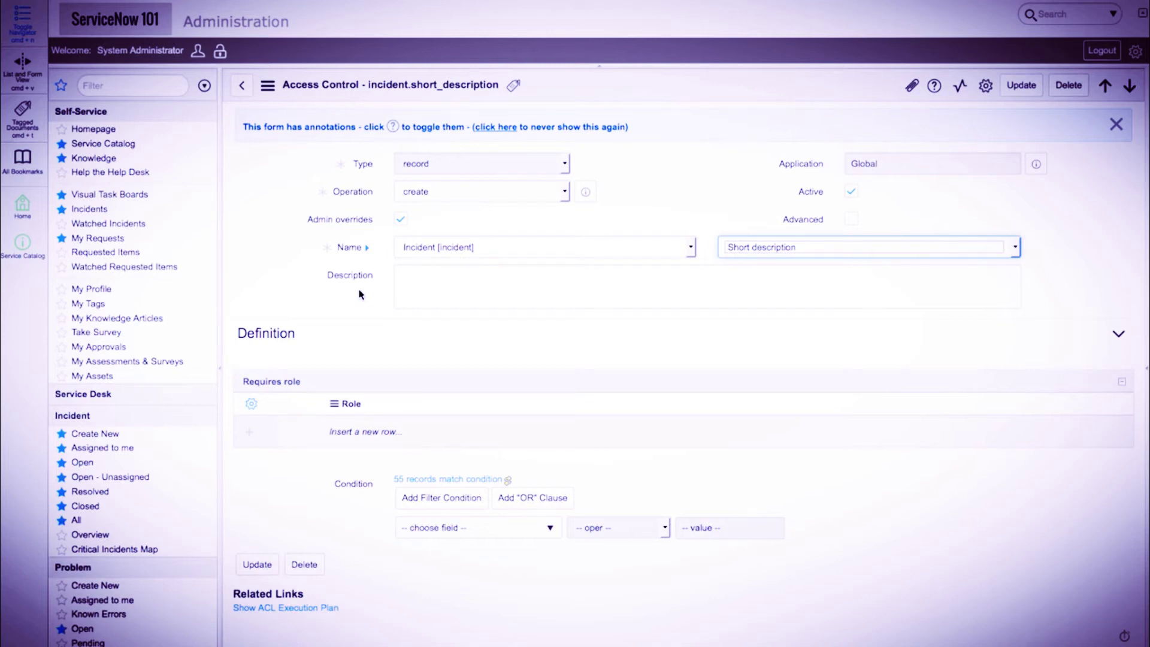
Filter the access controls by name *incident and operation =delete, and open the incident rule to view its Operation options.
click(242, 86)
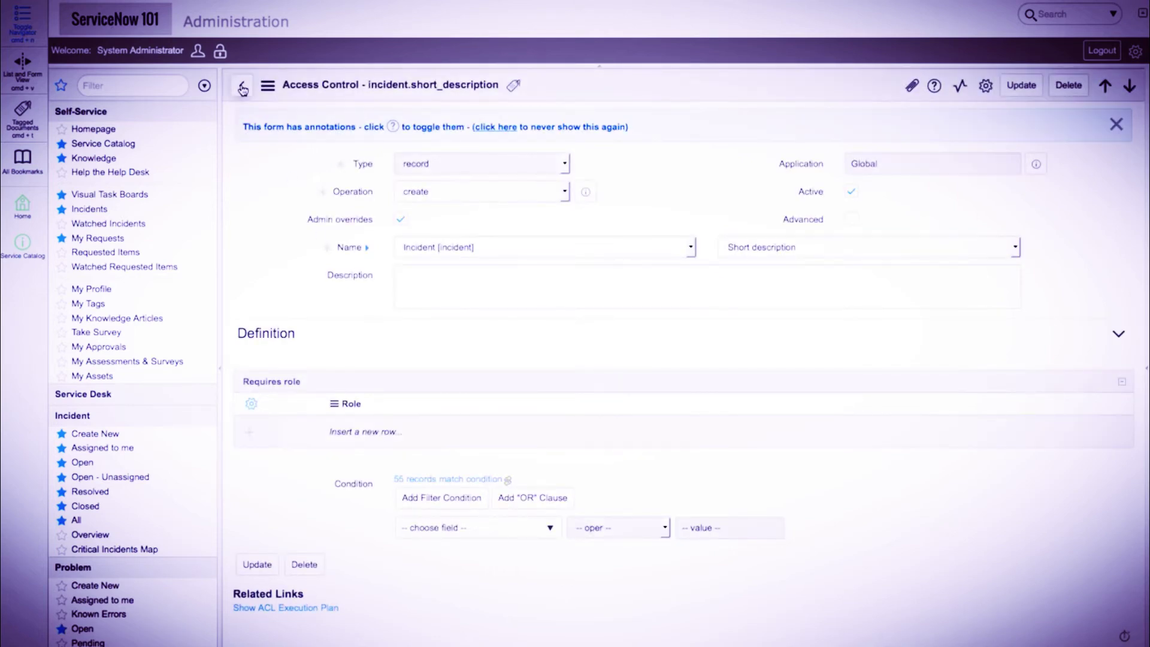
click(242, 86)
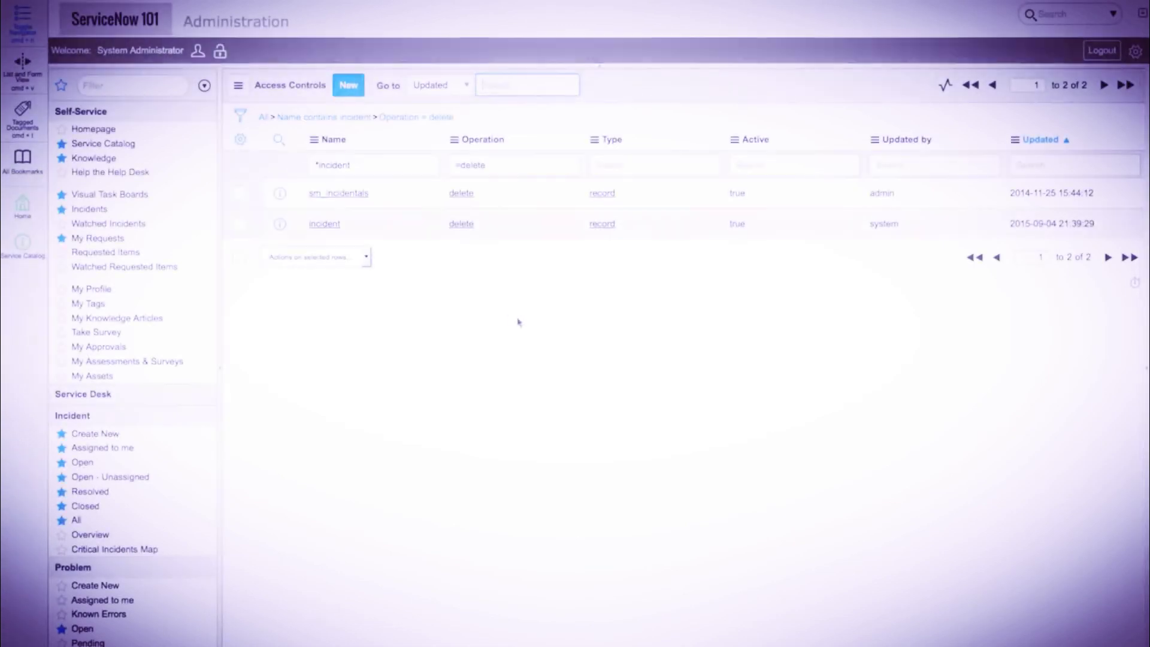
click(279, 224)
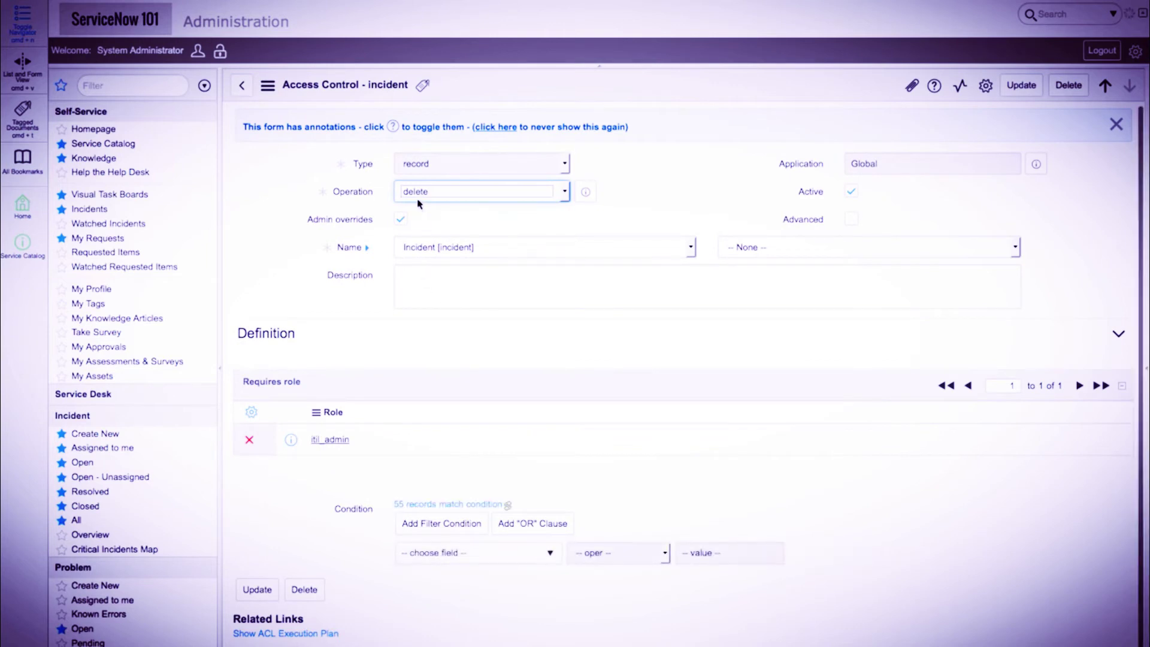
click(564, 197)
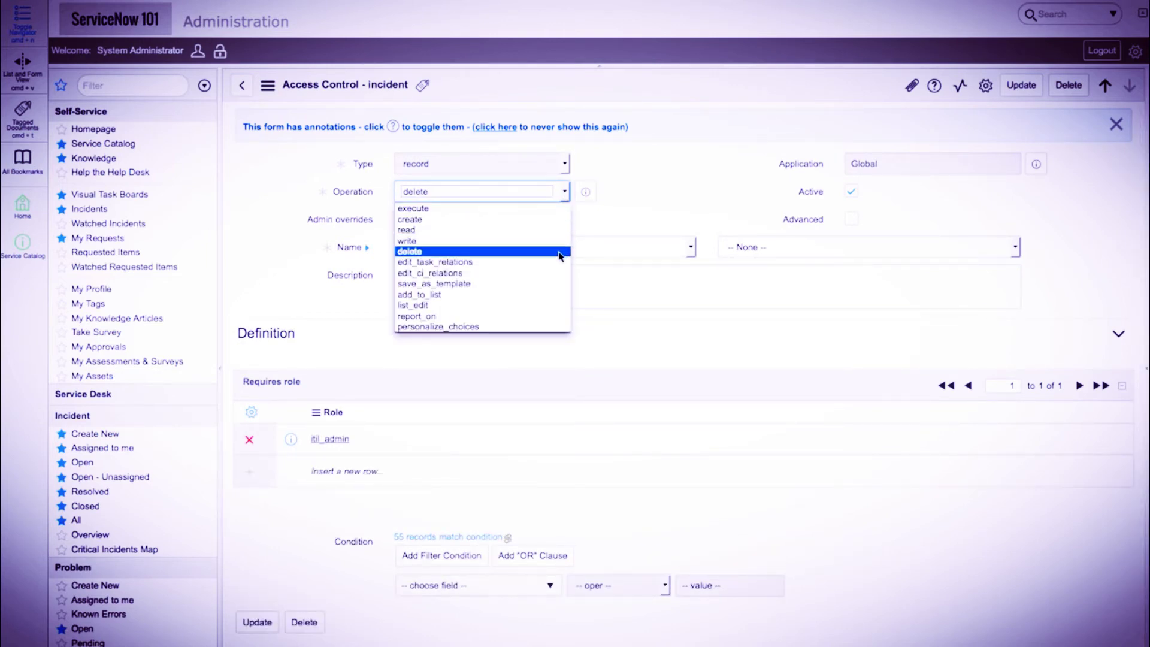
click(679, 207)
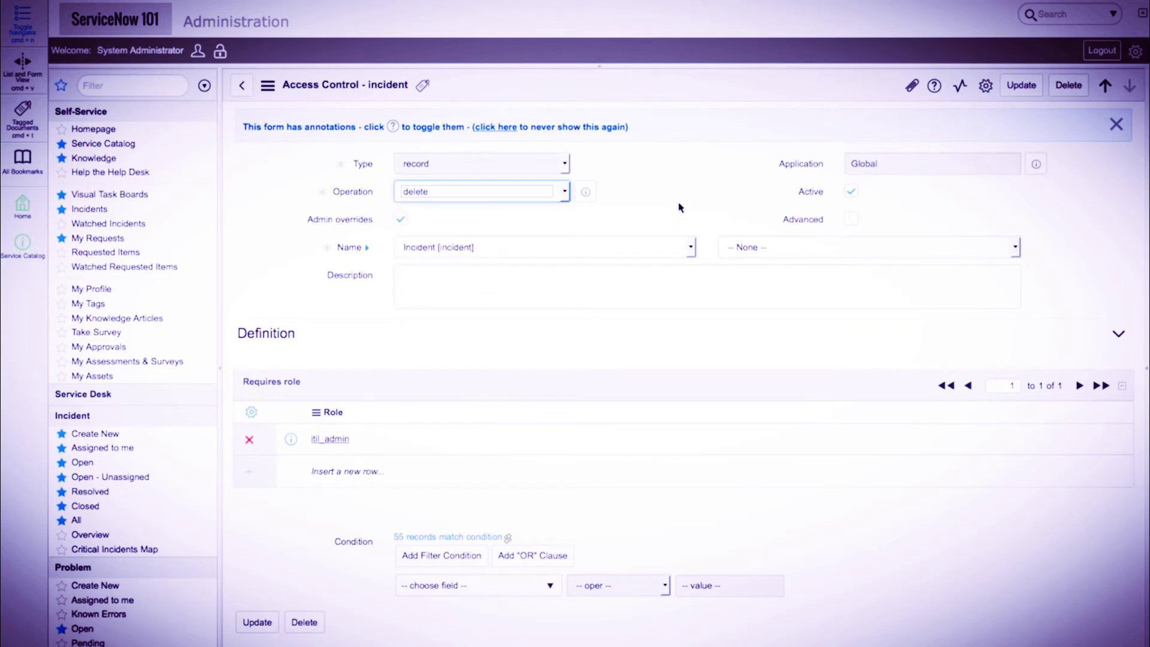
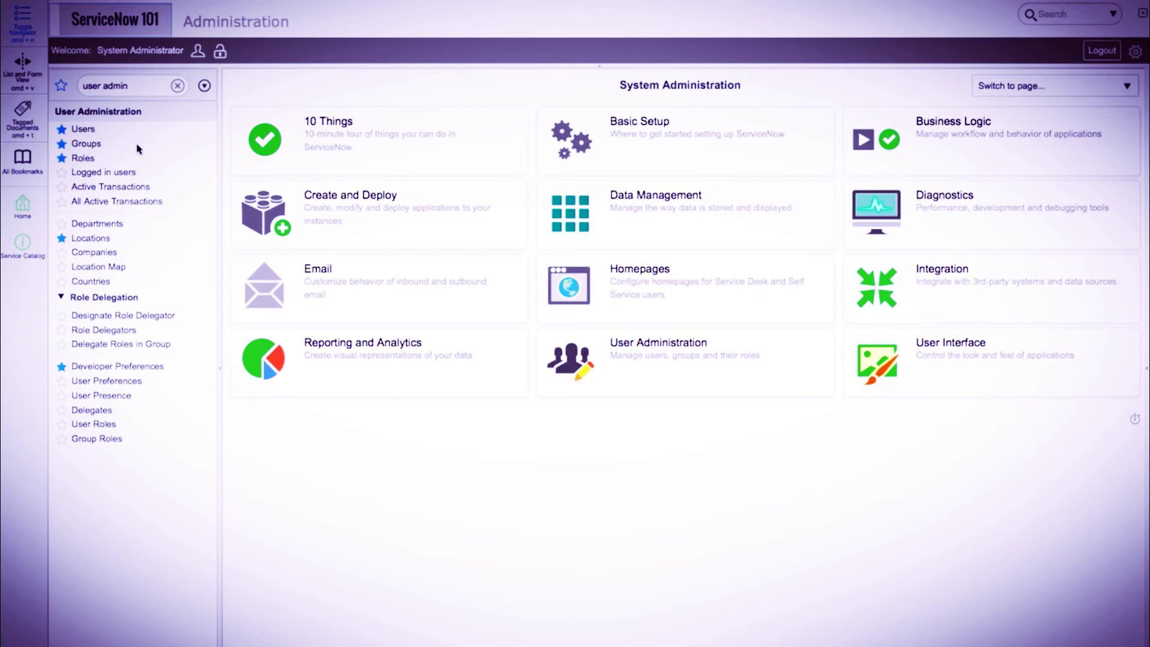
Create a new role named problem_example from the Roles list.
click(81, 159)
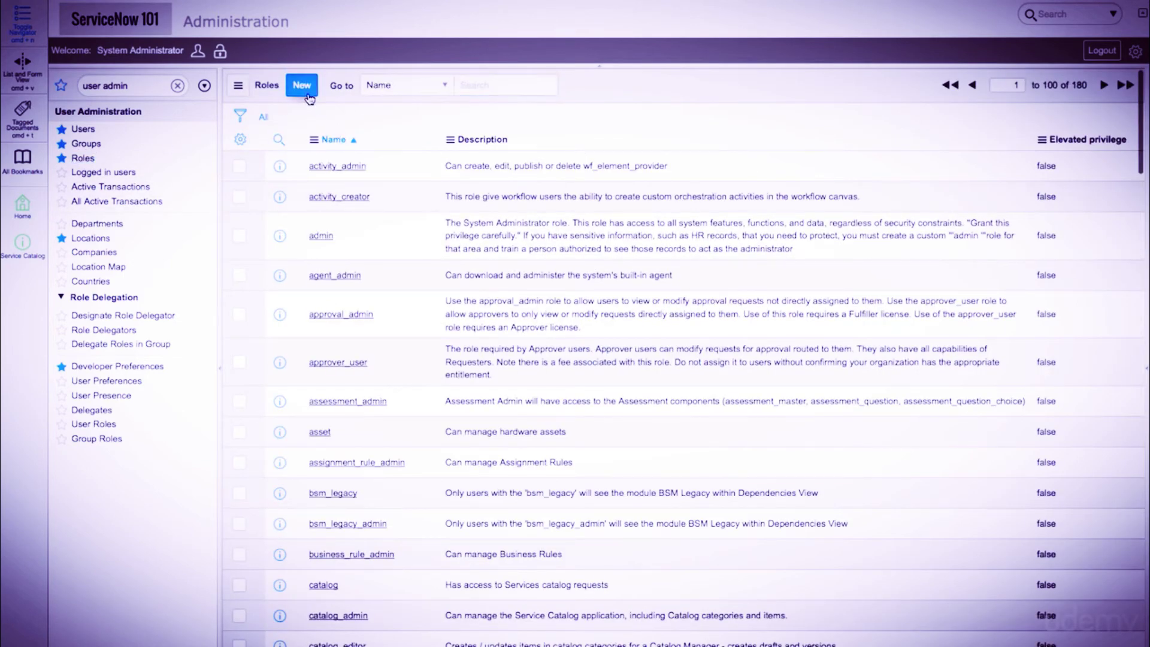
click(302, 85)
text(problem_example)
click(252, 235)
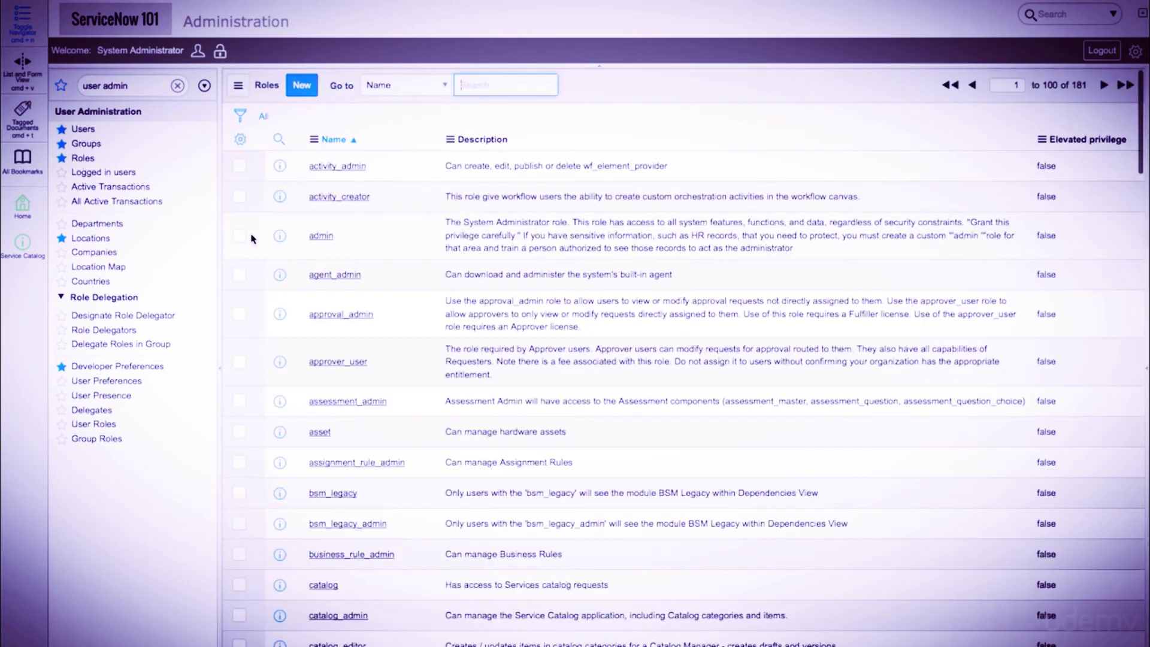
Create a new group named Problem Example and save it while keeping its record open.
click(94, 146)
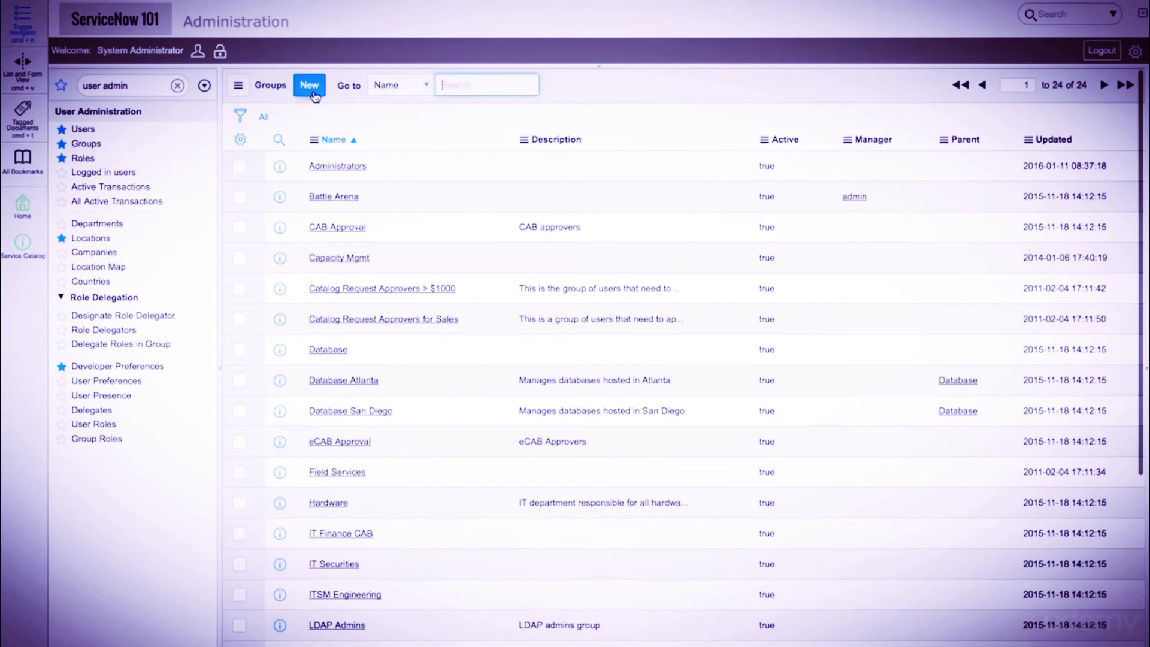
click(310, 90)
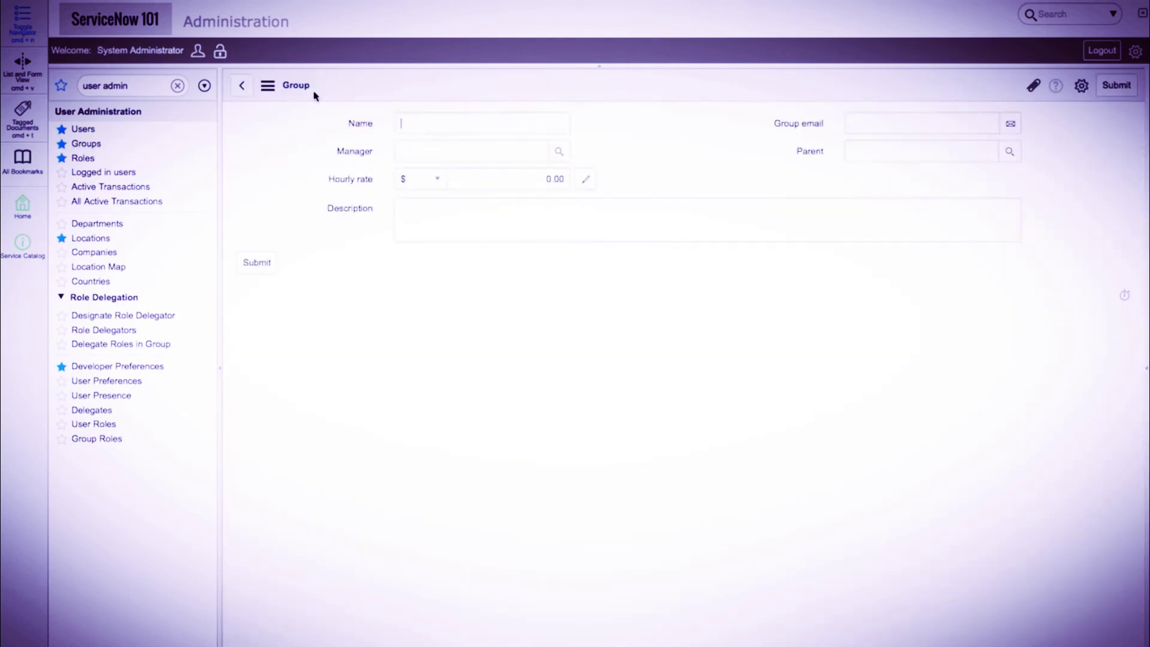
text(Problem Example)
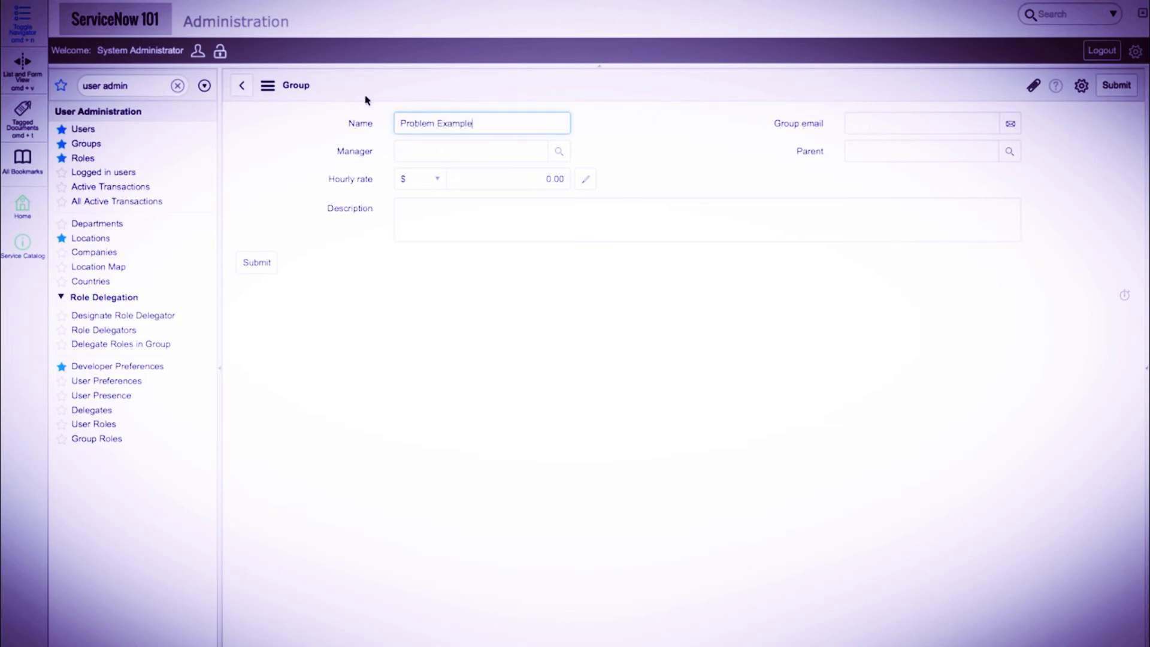
right_click(412, 89)
click(421, 95)
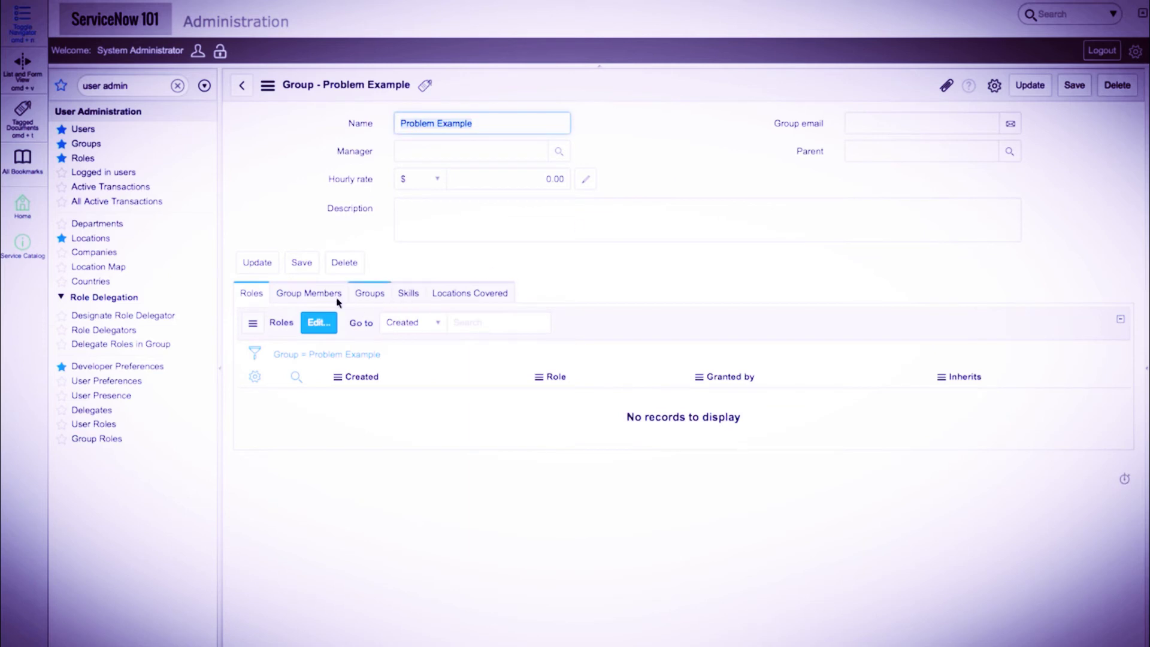
Assign the problem_example role to the Problem Example group and save the role list.
click(316, 323)
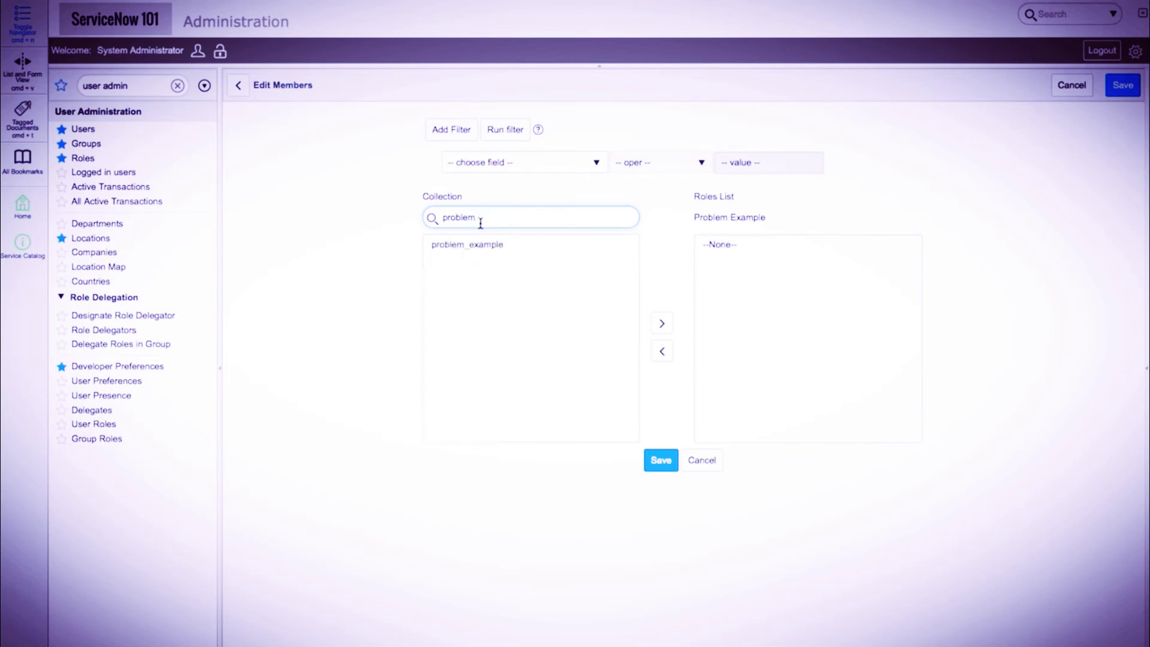
double_click(482, 246)
click(671, 468)
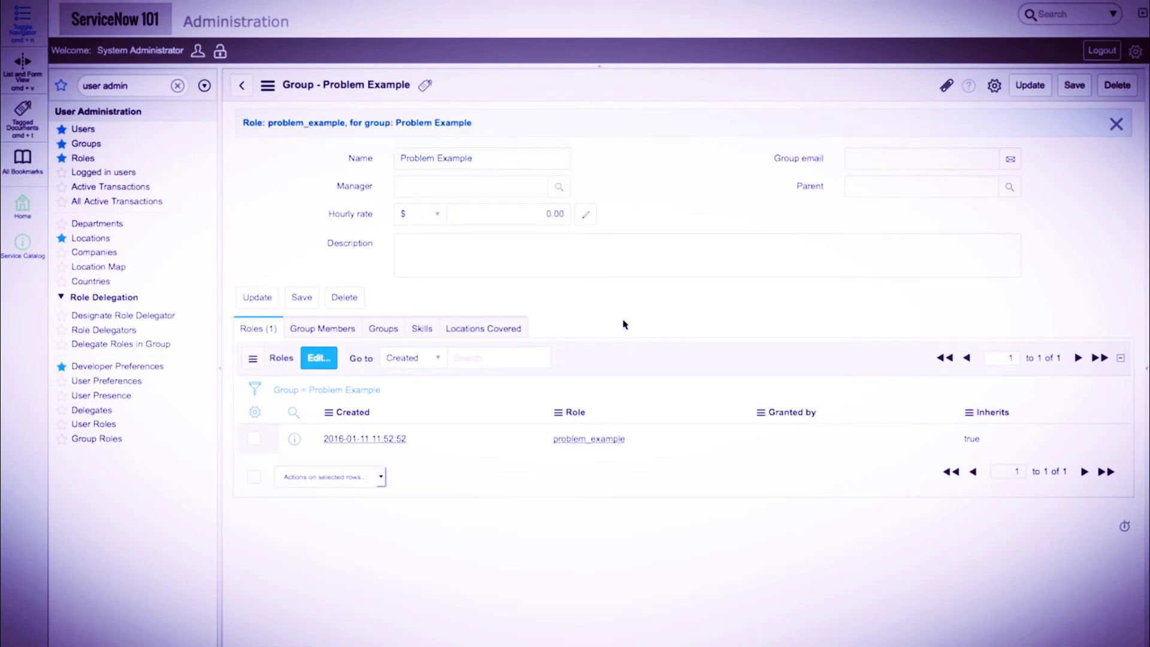
Add the sample business user as a member of the Problem Example group and save the membership.
click(313, 333)
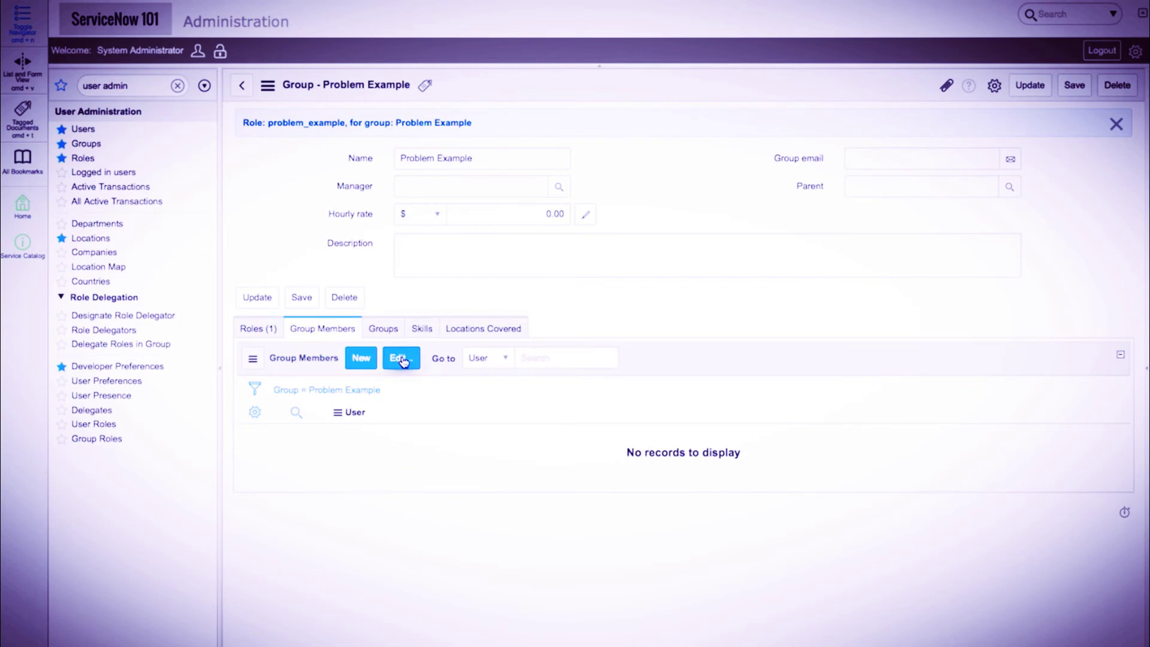
click(400, 359)
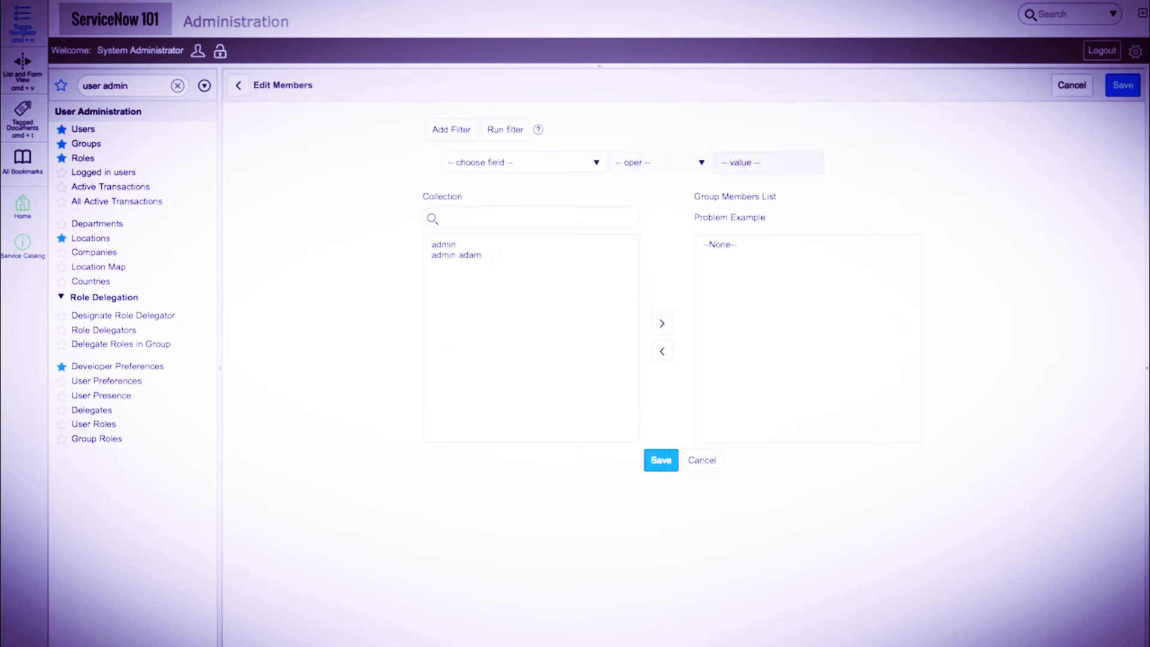
click(658, 467)
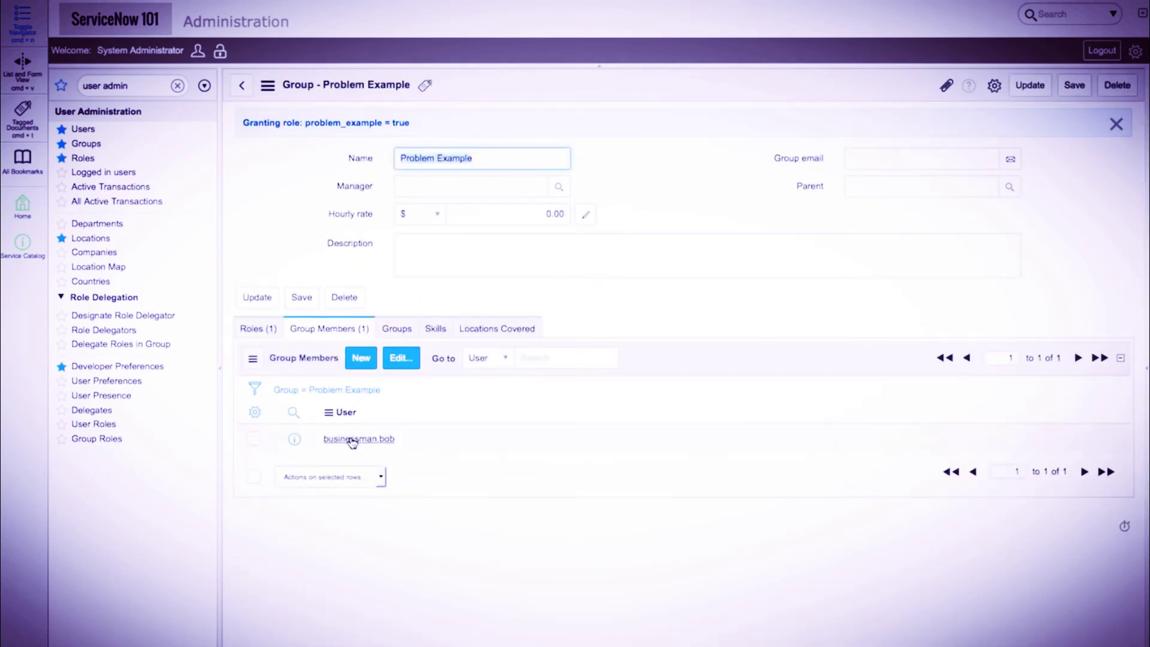
click(475, 584)
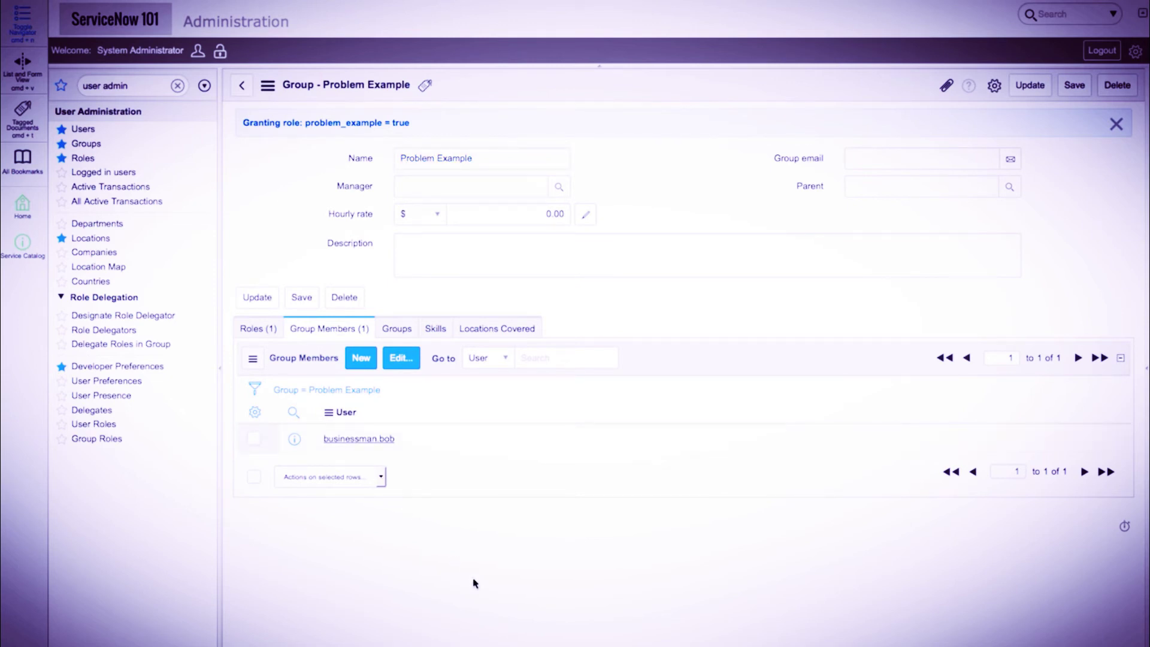
Filter the navigator for "access contro", open the Access Control (ACL) list, and start a new rule.
click(137, 84)
text(access contro)
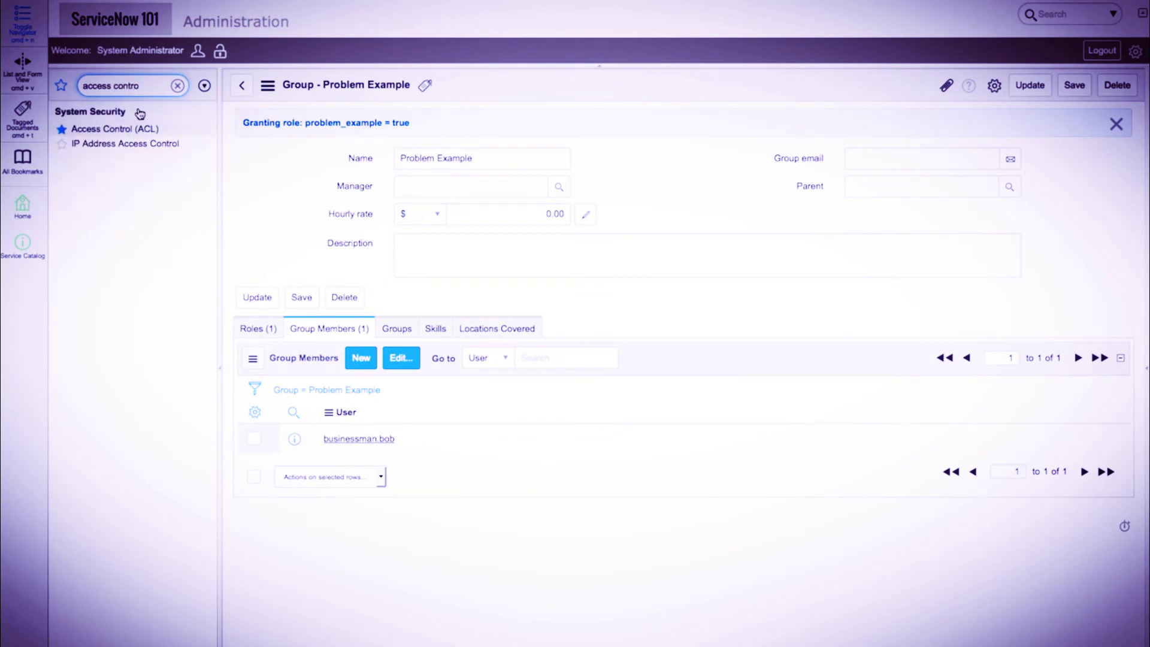
click(142, 131)
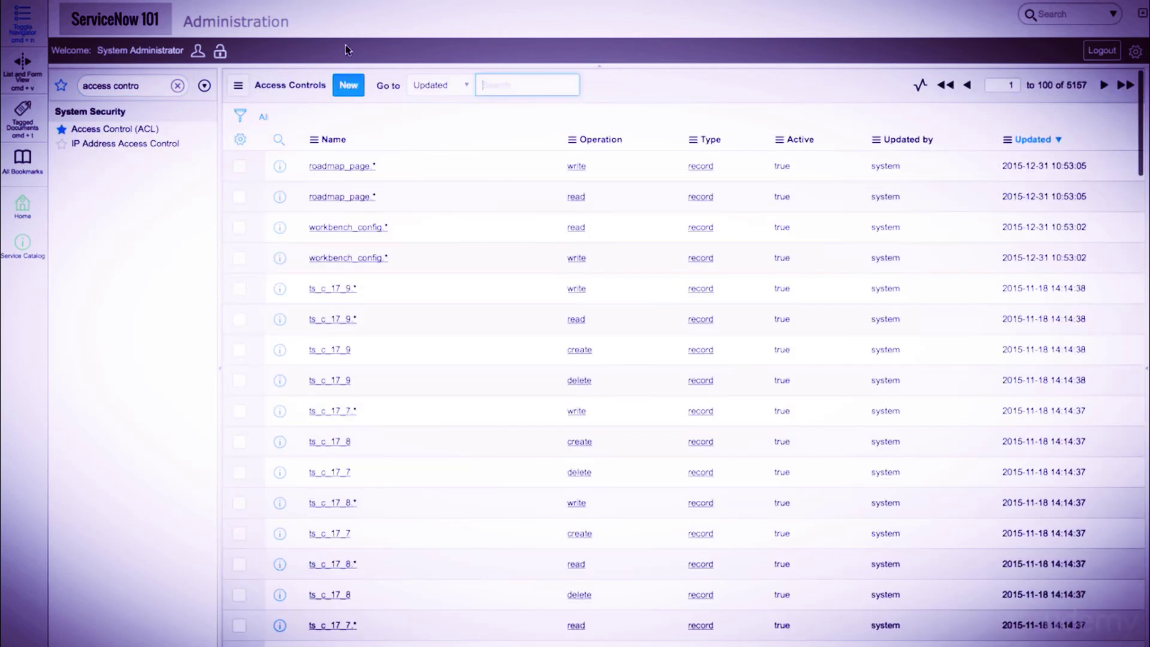
click(348, 87)
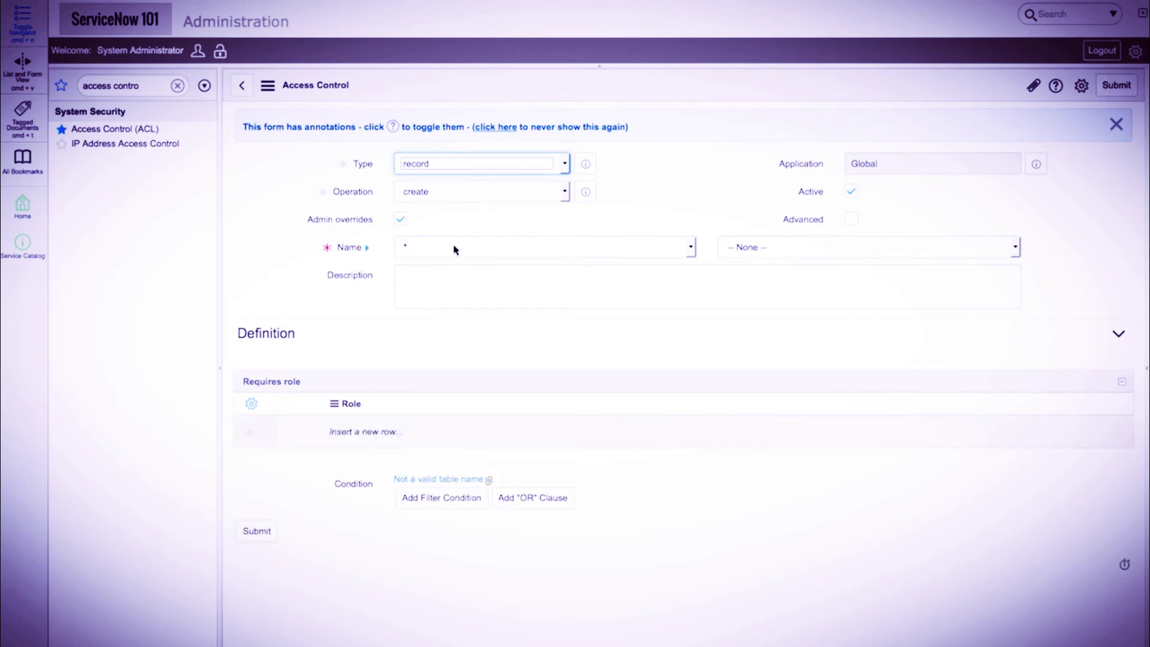
Set the create rule's Name to the Problem [problem] table with * for all fields.
click(454, 249)
text(incident)
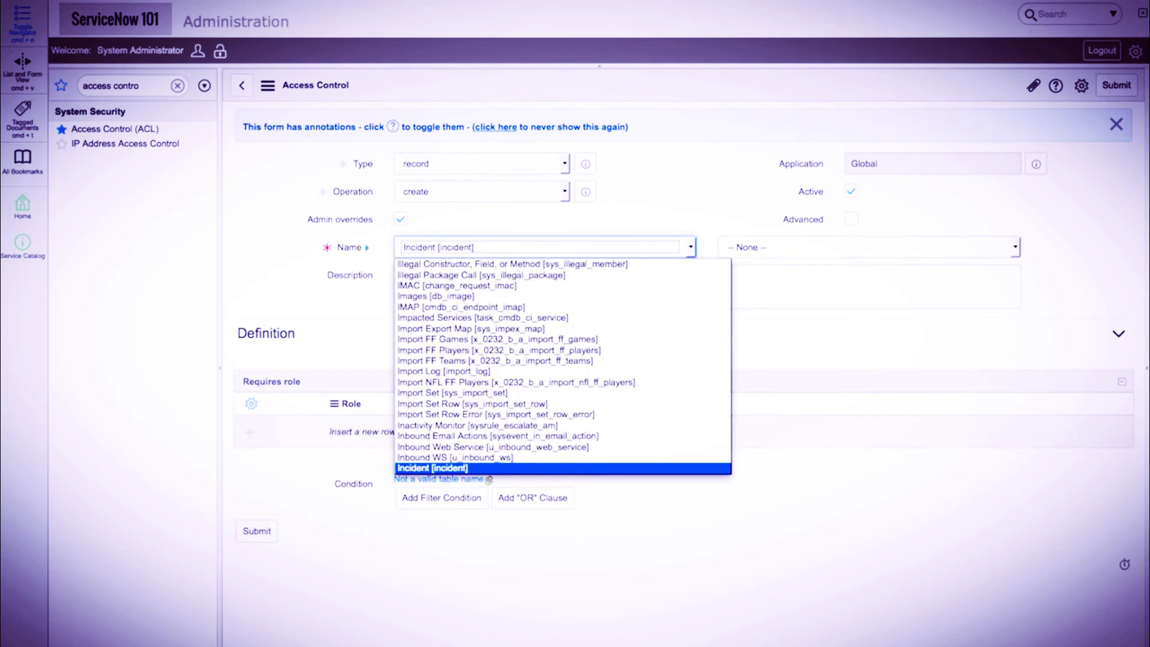
text(problem)
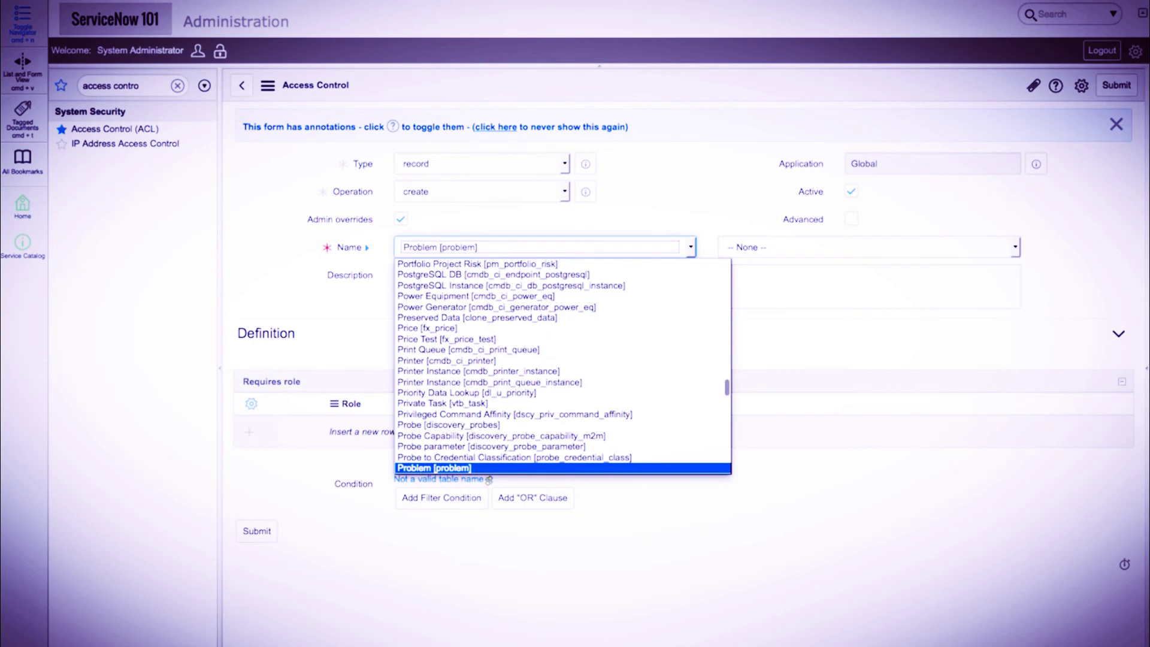
key(Return)
click(815, 247)
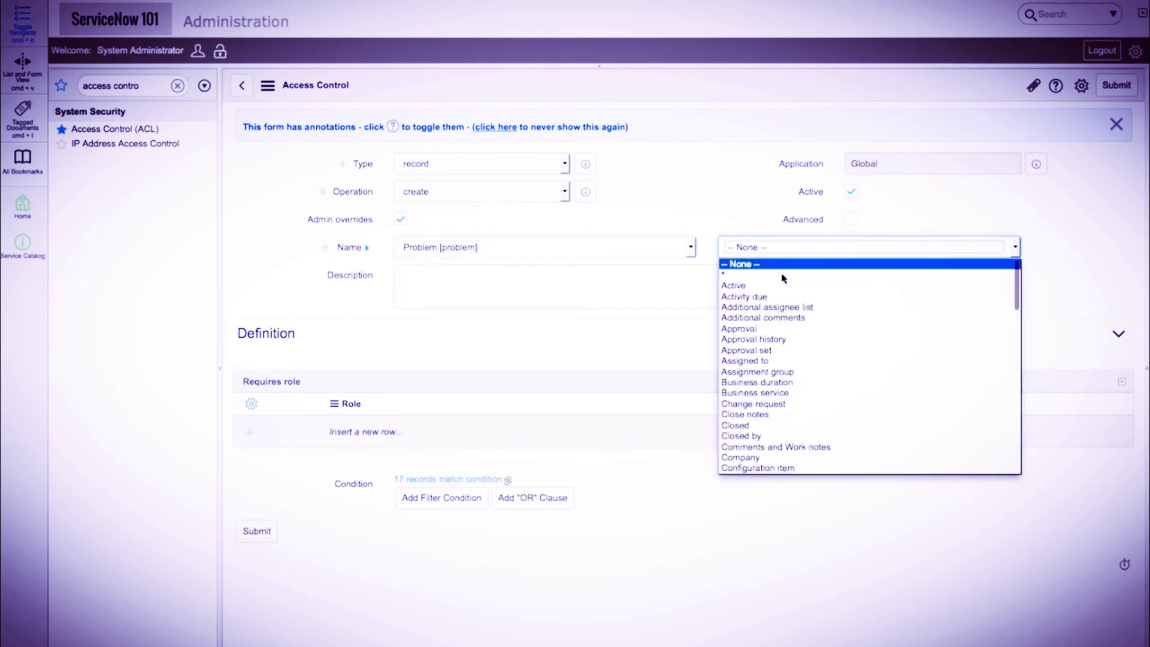
click(765, 274)
Require the problem_example role on the problem.* create rule, submit it, and continue through the security rule verification.
click(353, 431)
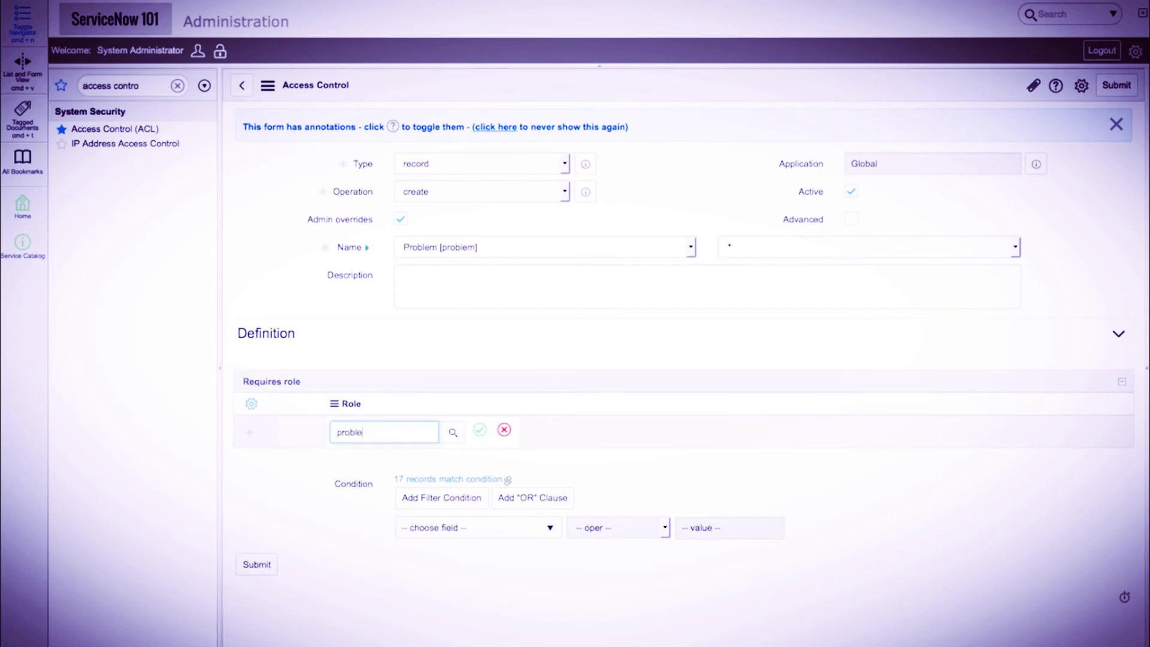
text(problem)
click(376, 466)
click(480, 430)
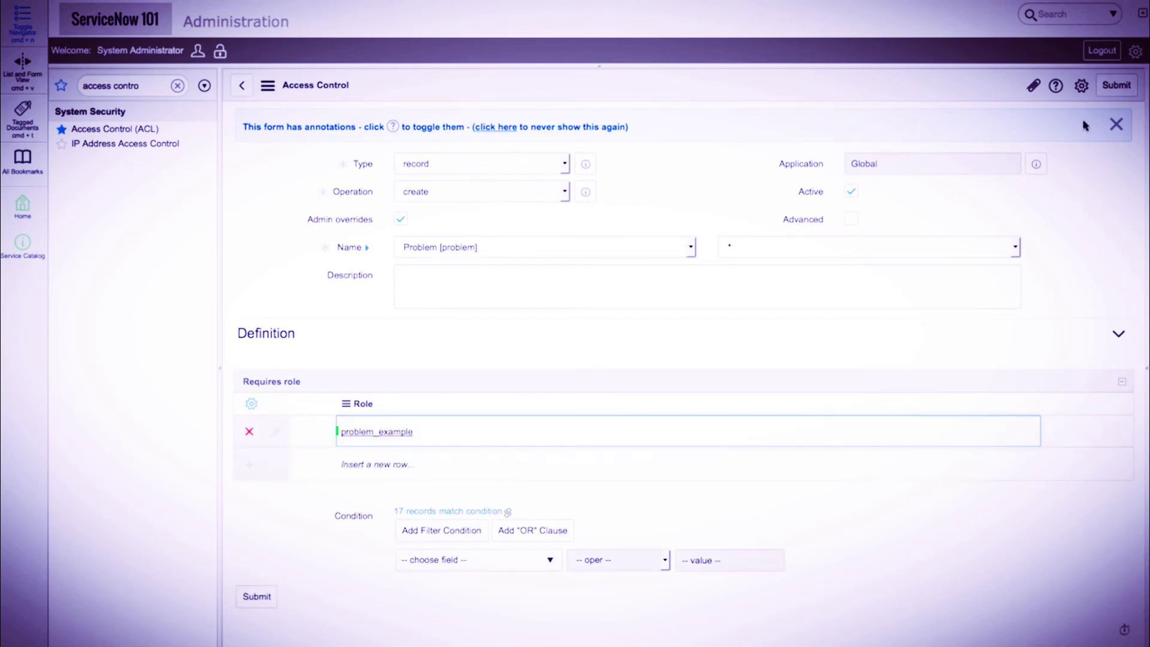
click(1110, 91)
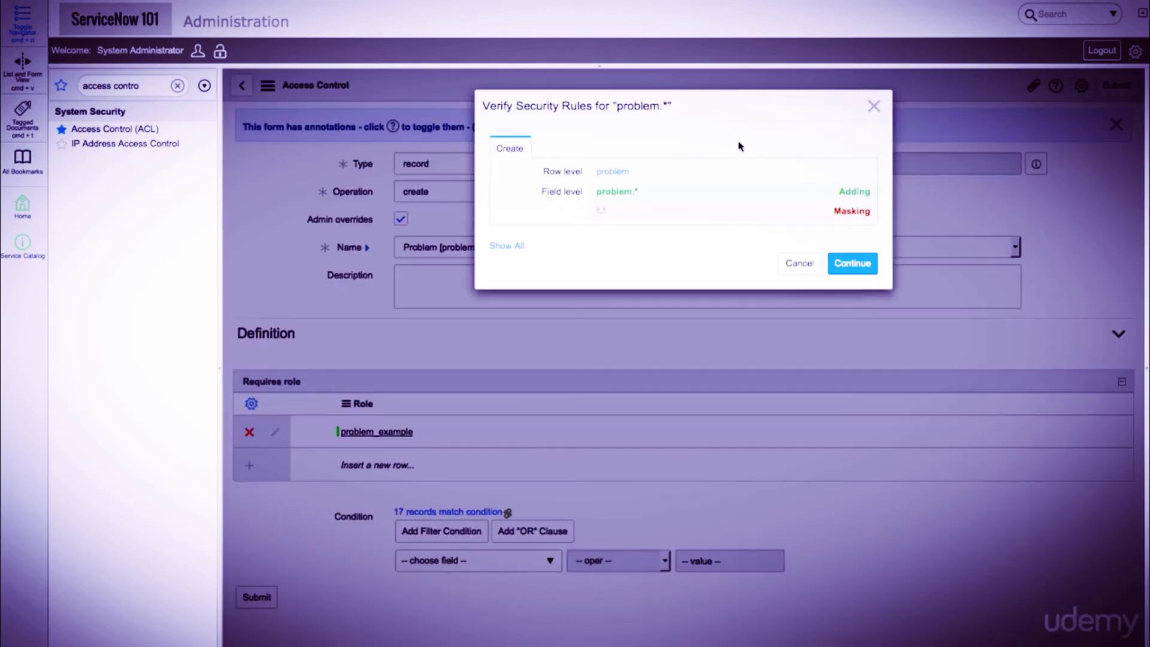
click(856, 264)
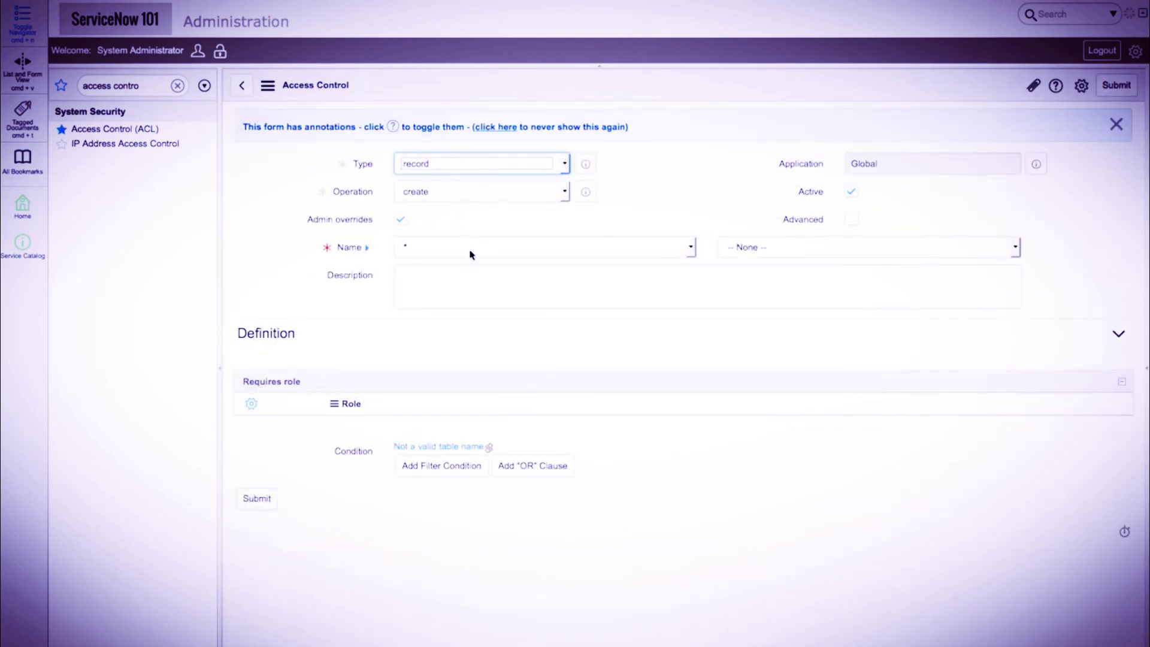
In another new access control, set the Name to Problem [problem] with field * and the Operation to read.
click(470, 251)
text(roblem [)
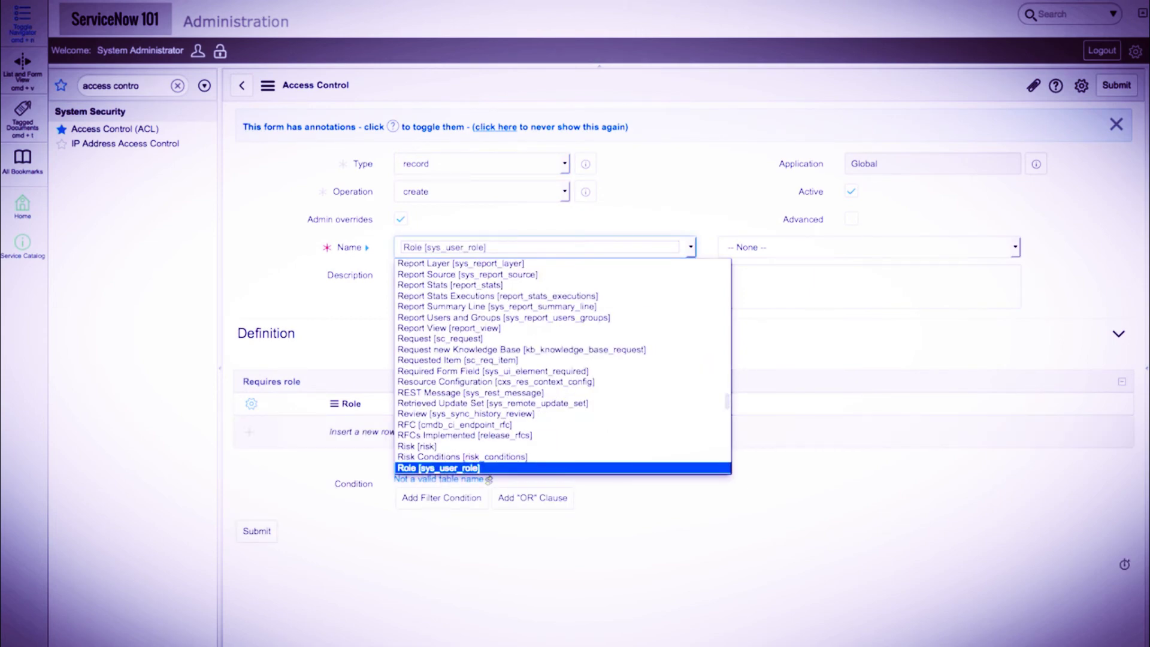
text(problem)
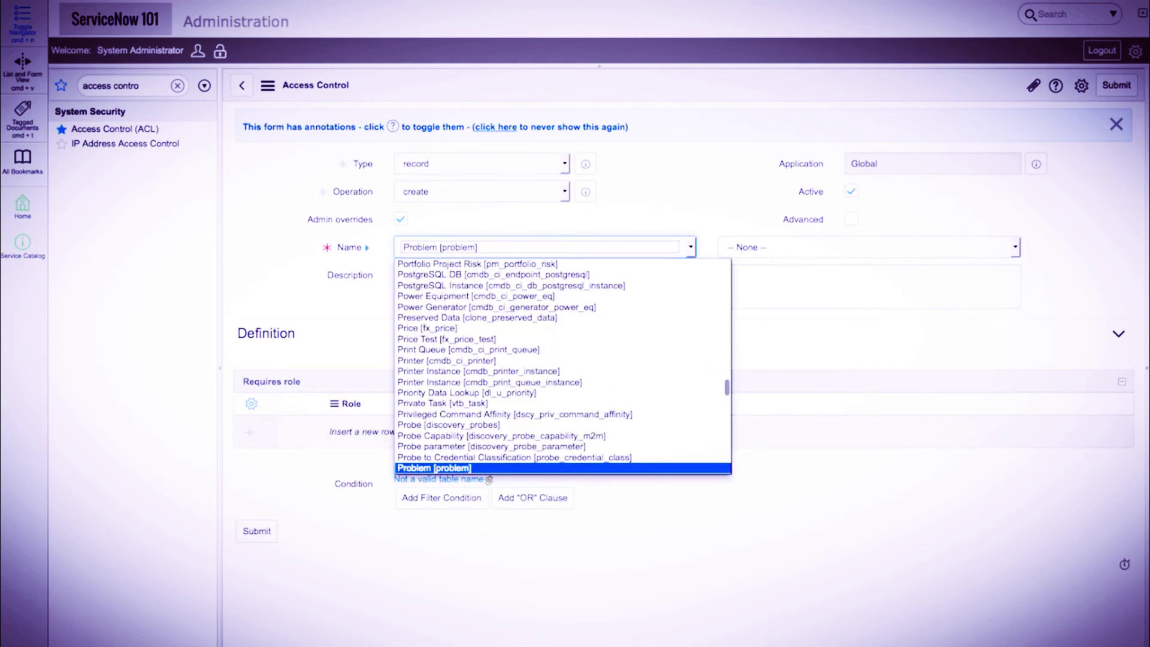
key(Return)
click(769, 255)
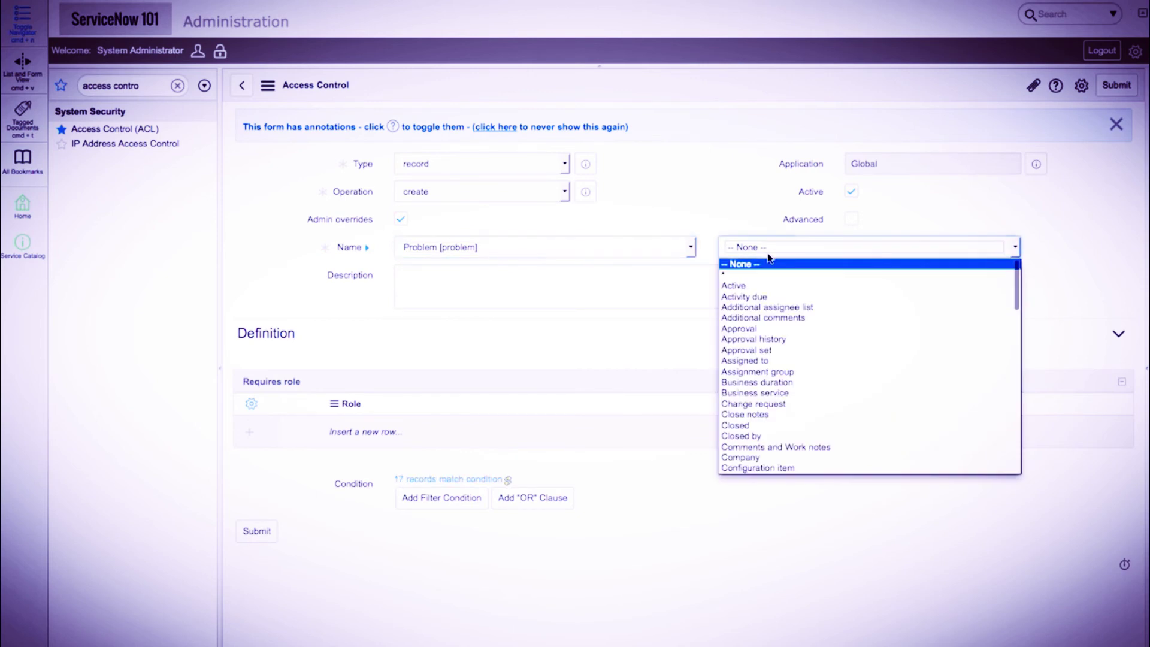
click(771, 277)
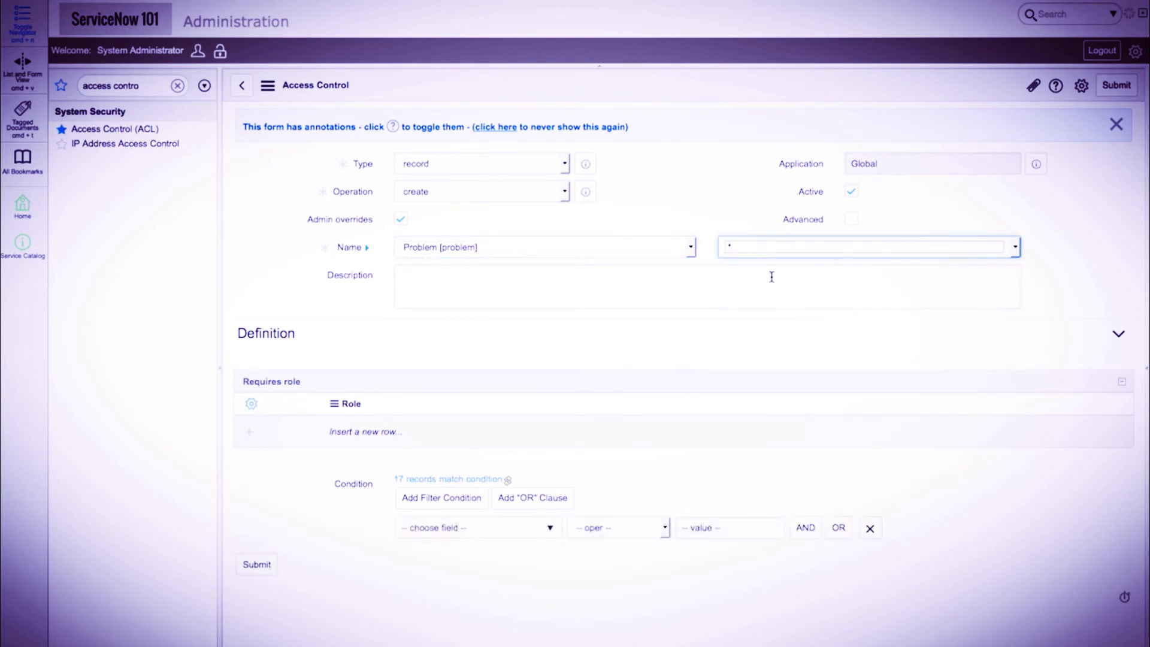
click(519, 195)
click(482, 230)
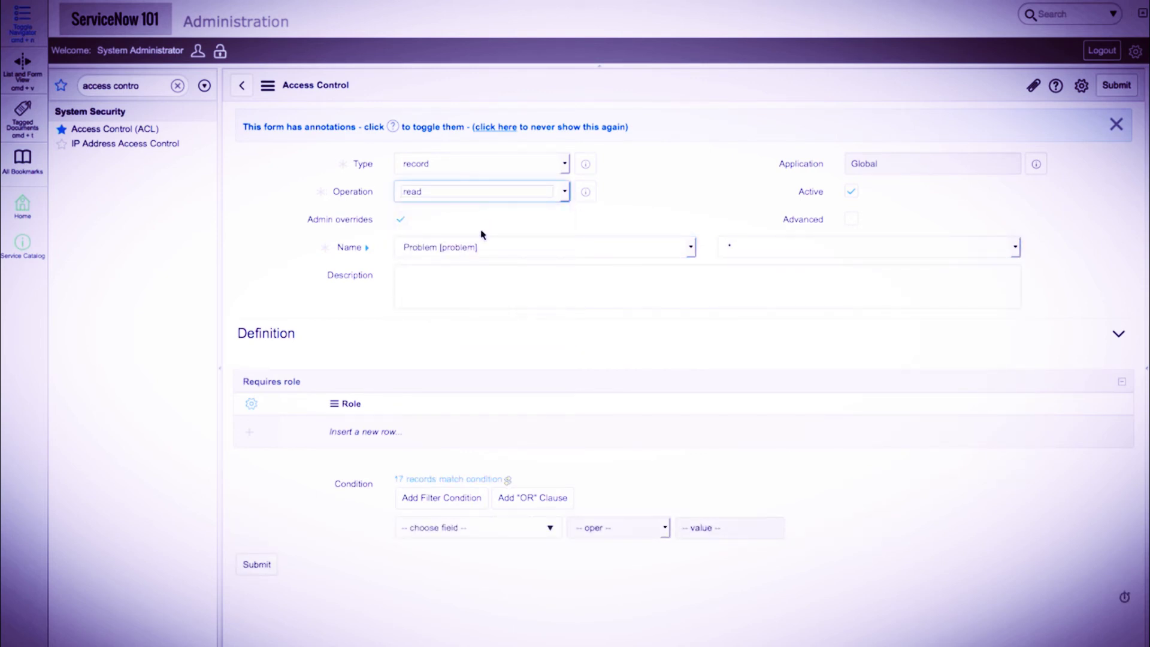
Require the problem_example role on the problem.* read rule, submit it, and continue through the security rule verification.
click(367, 440)
text(problem)
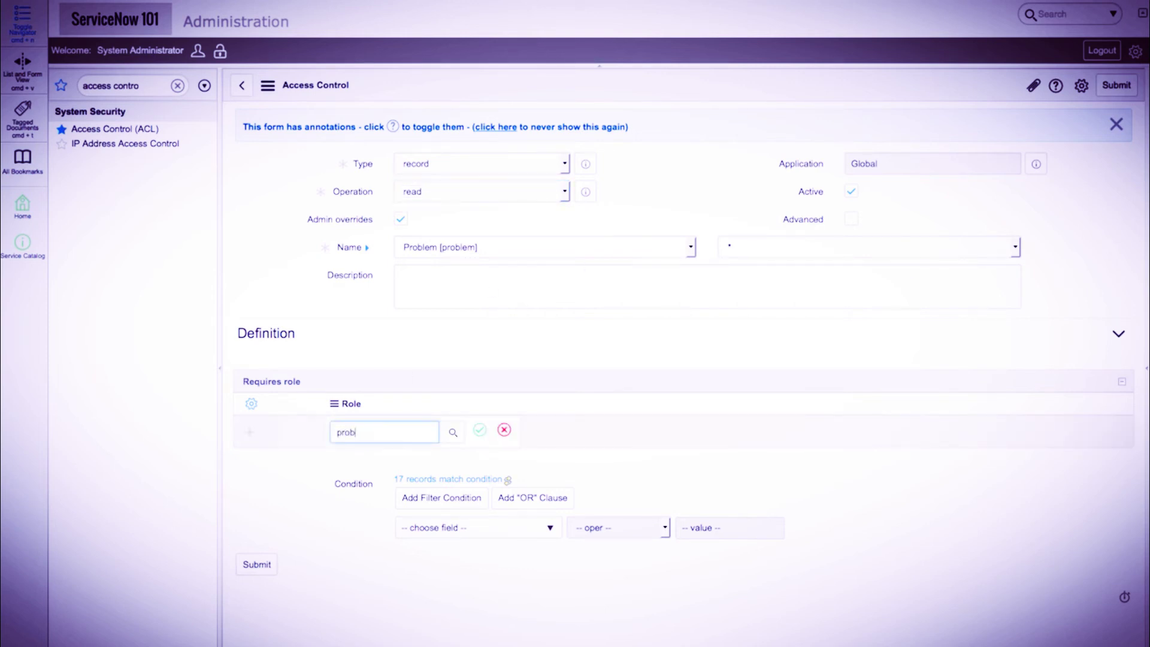
click(364, 461)
click(479, 430)
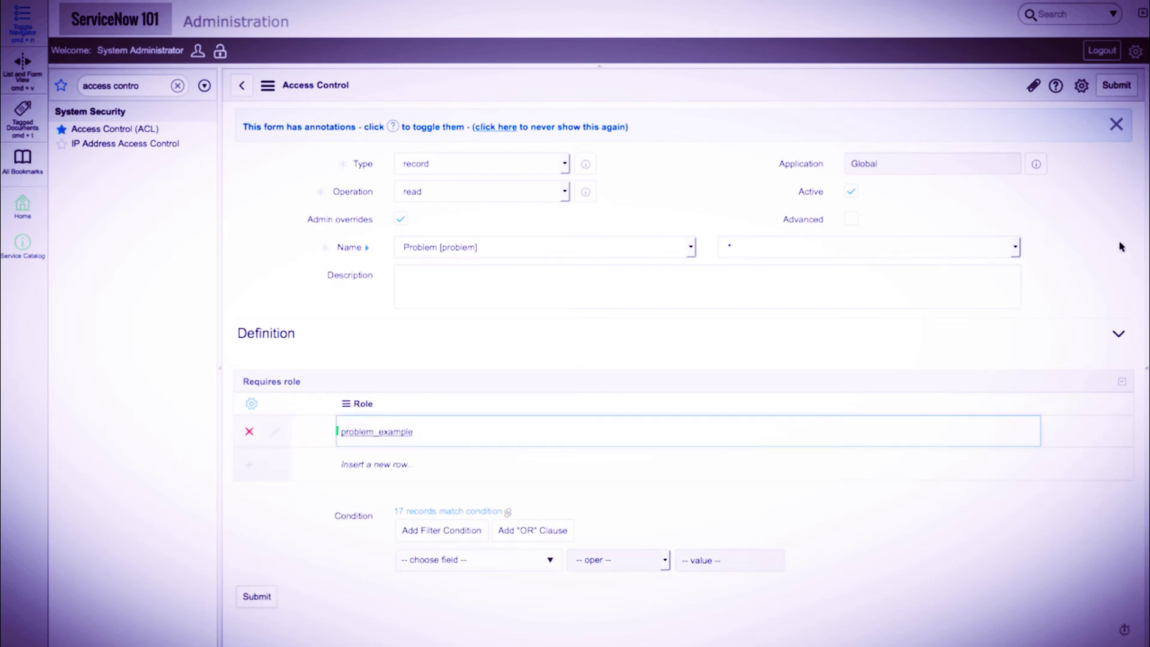
click(1126, 87)
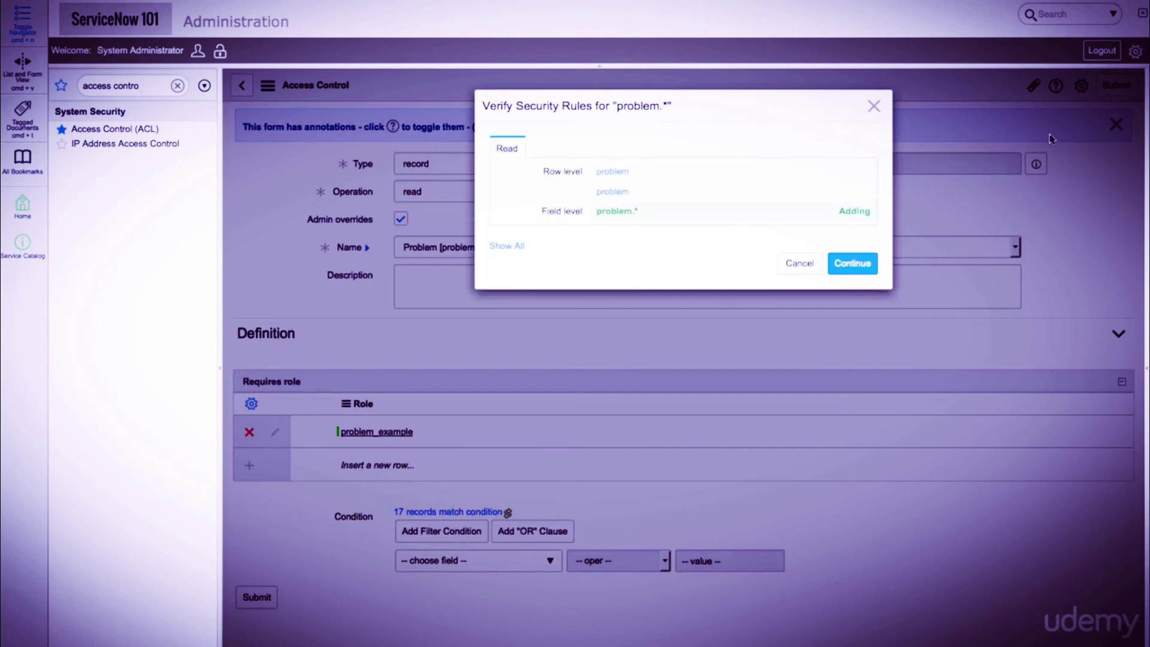
click(850, 264)
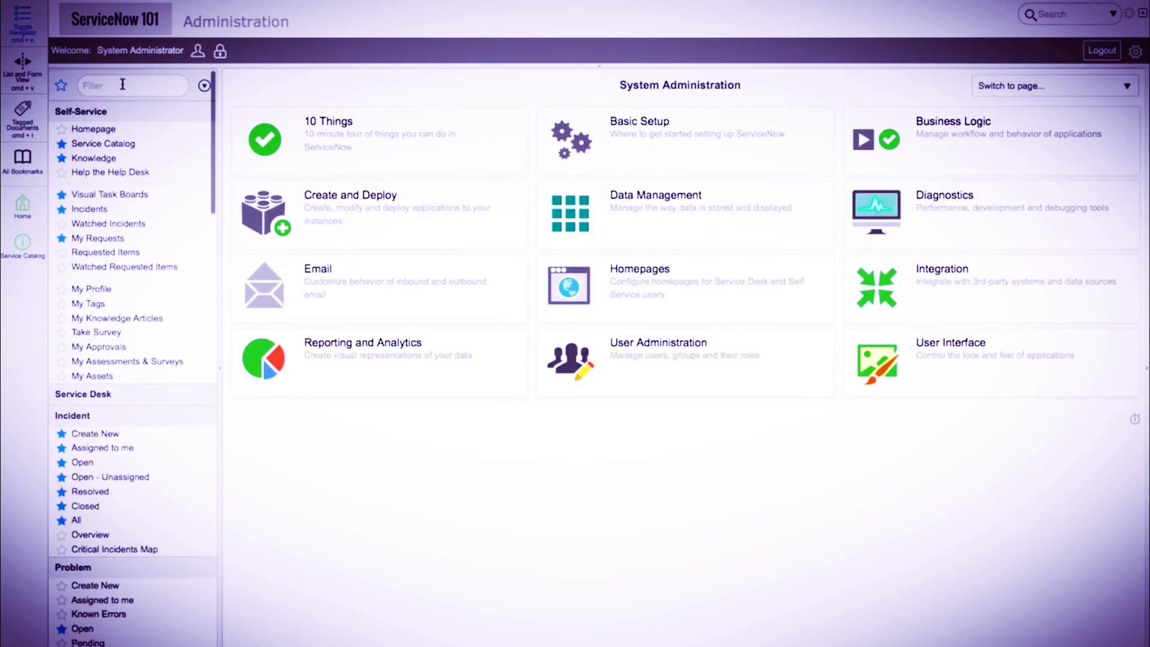
Filter the application navigator for "problem" and open the Problem application menu record for editing.
click(122, 84)
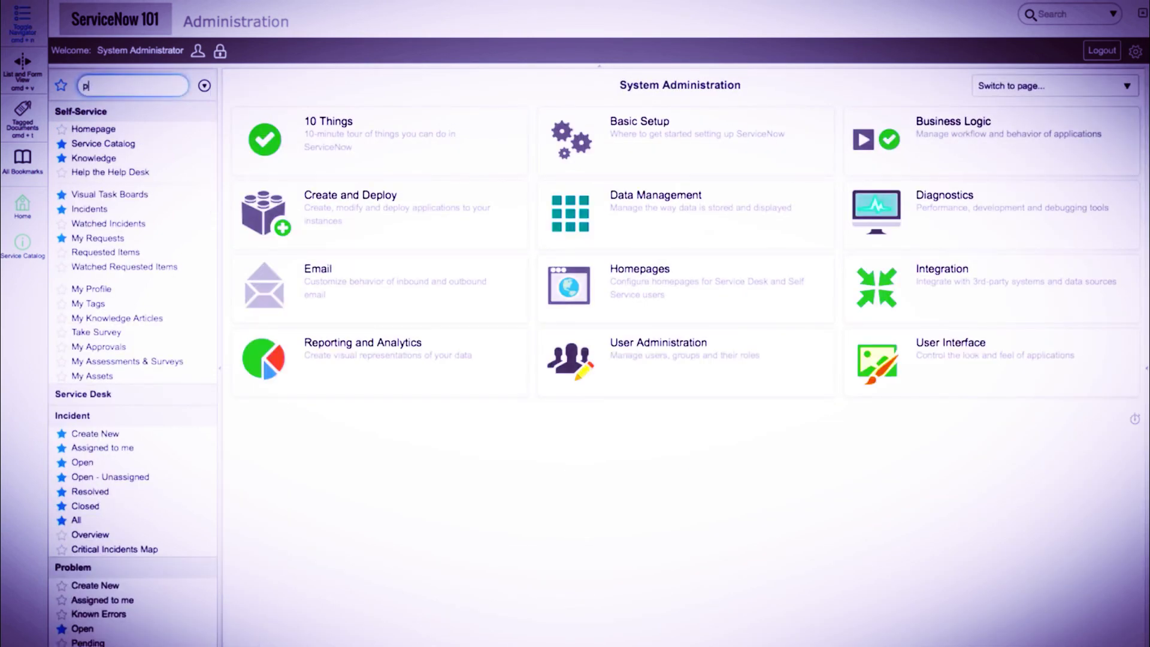
text(problem)
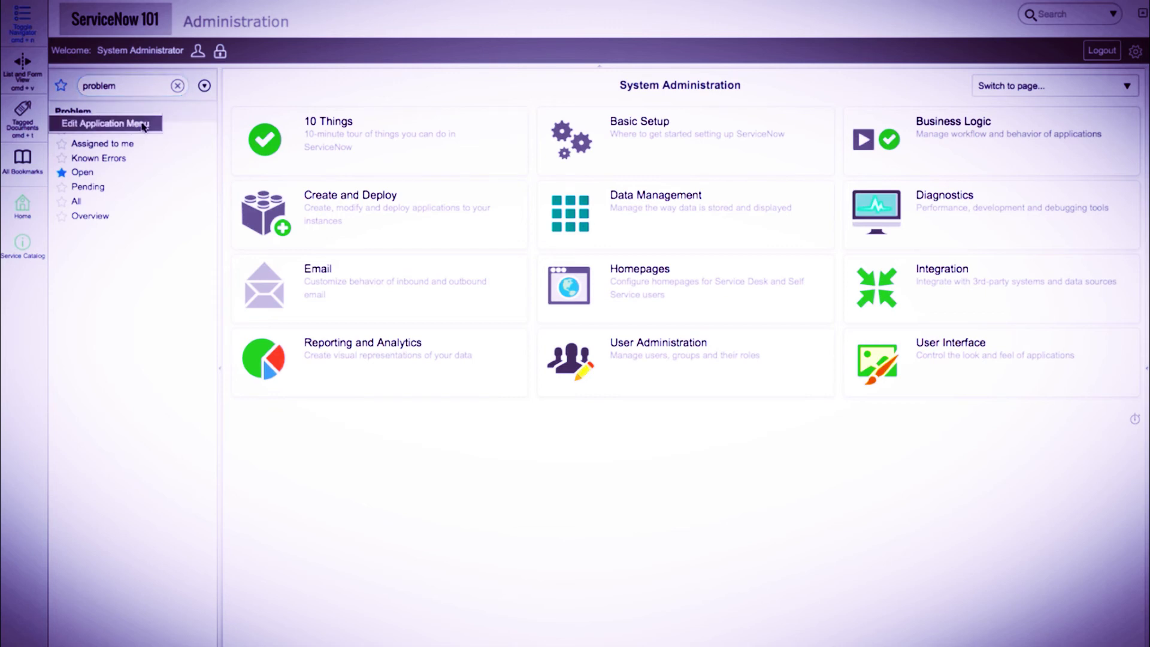
click(525, 325)
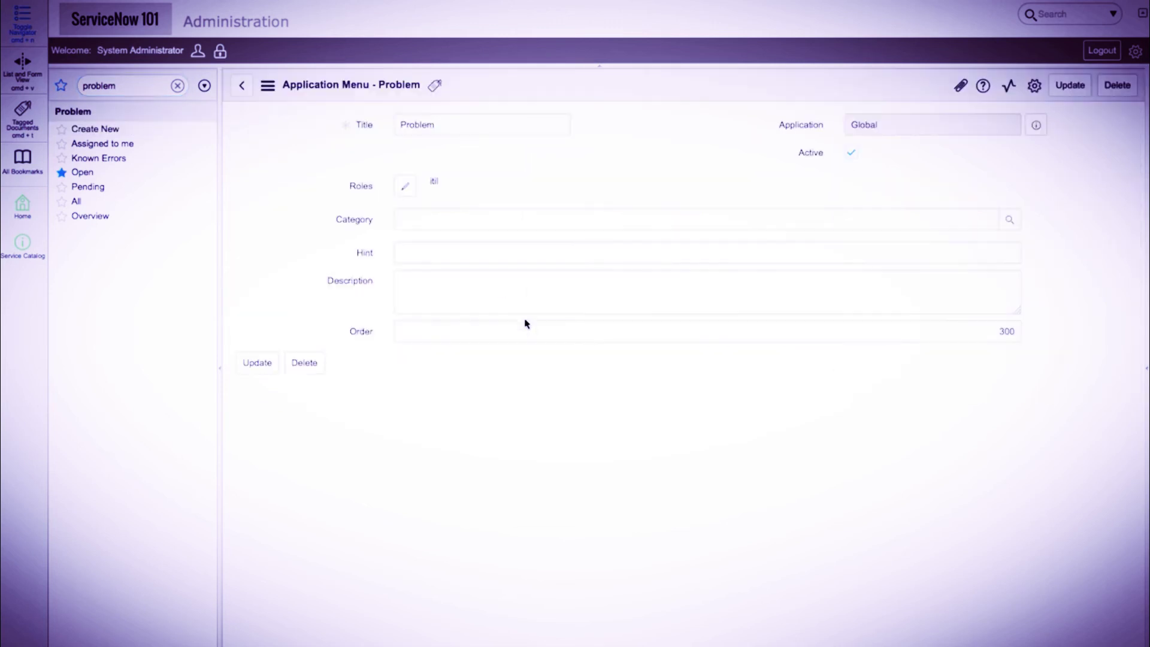
Add the problem_example role to the Problem application menu's Roles alongside itil and update the record.
click(405, 231)
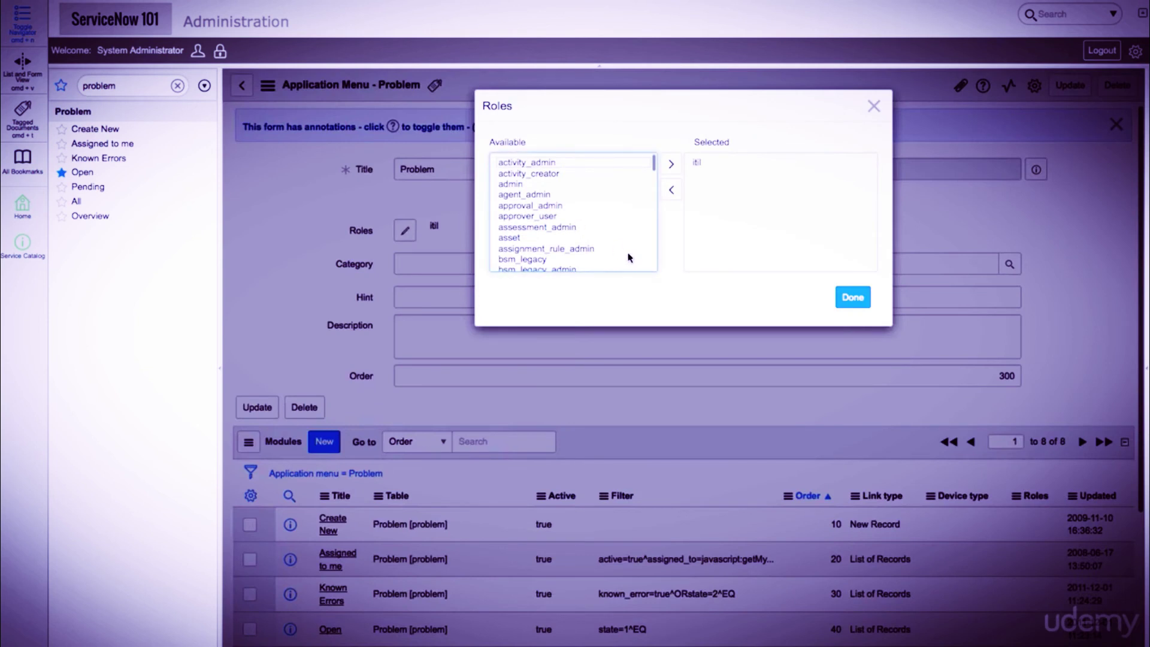
click(604, 186)
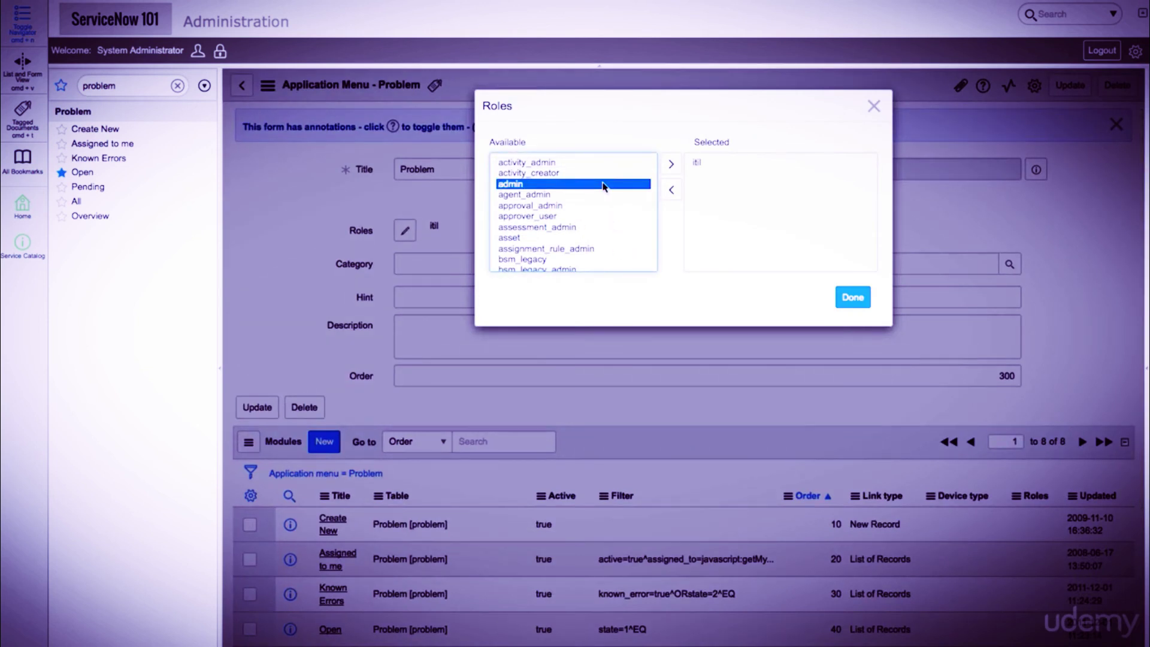
text(problem)
double_click(584, 264)
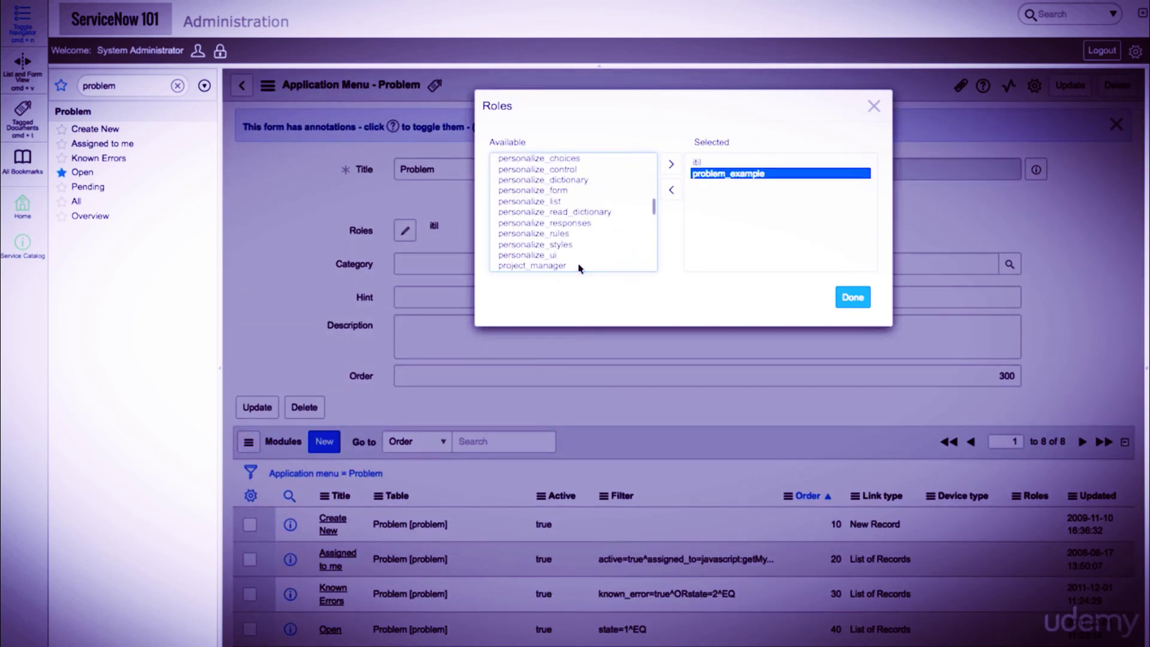
click(853, 298)
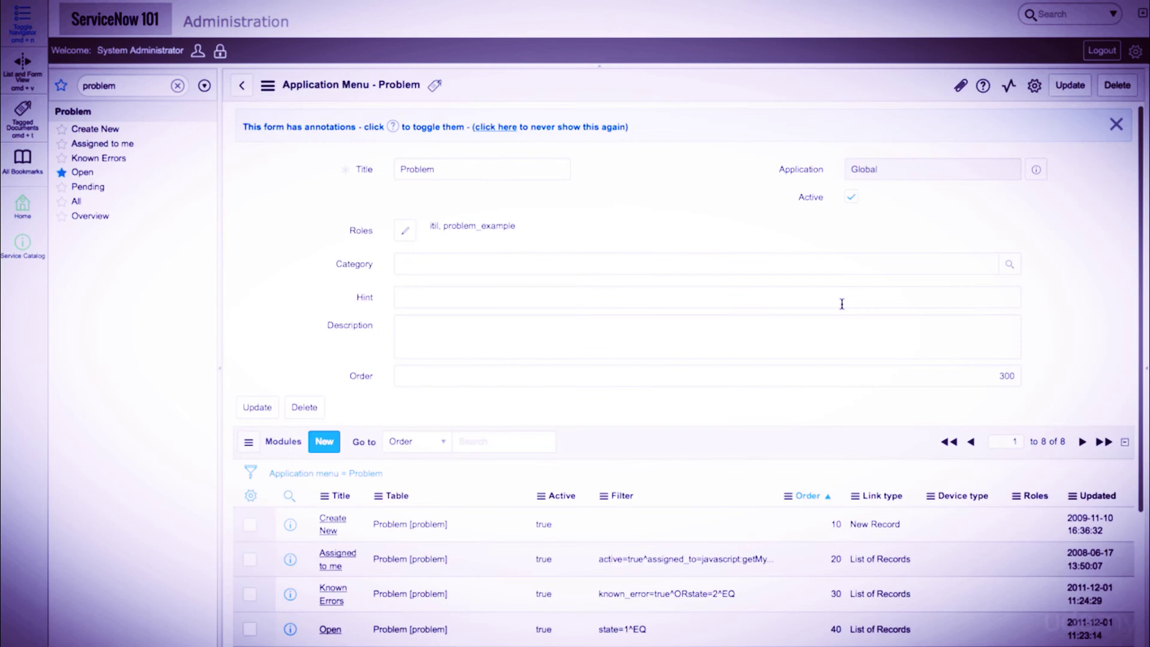
click(1070, 85)
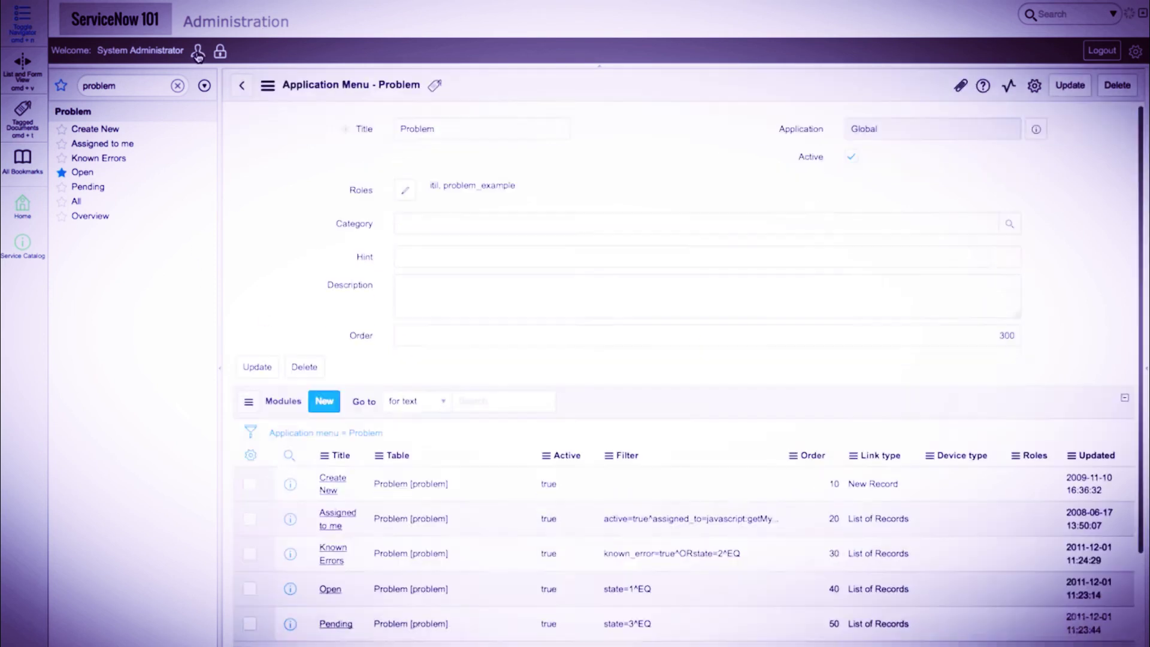
Impersonate the business test user from the recent impersonations.
click(198, 53)
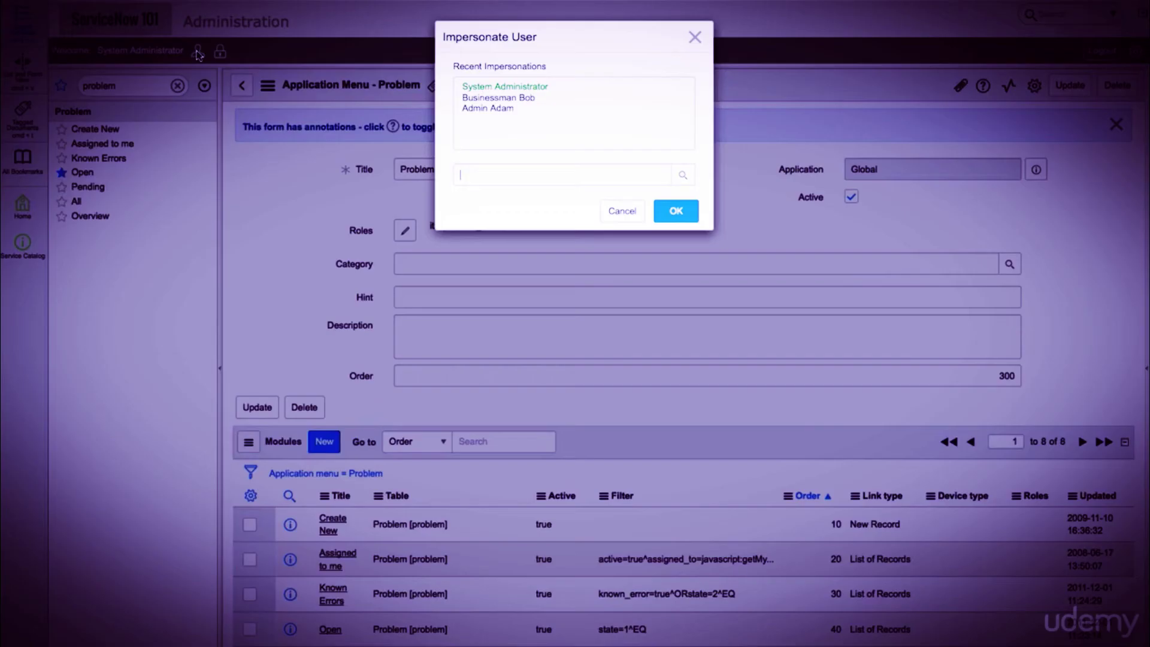
click(538, 99)
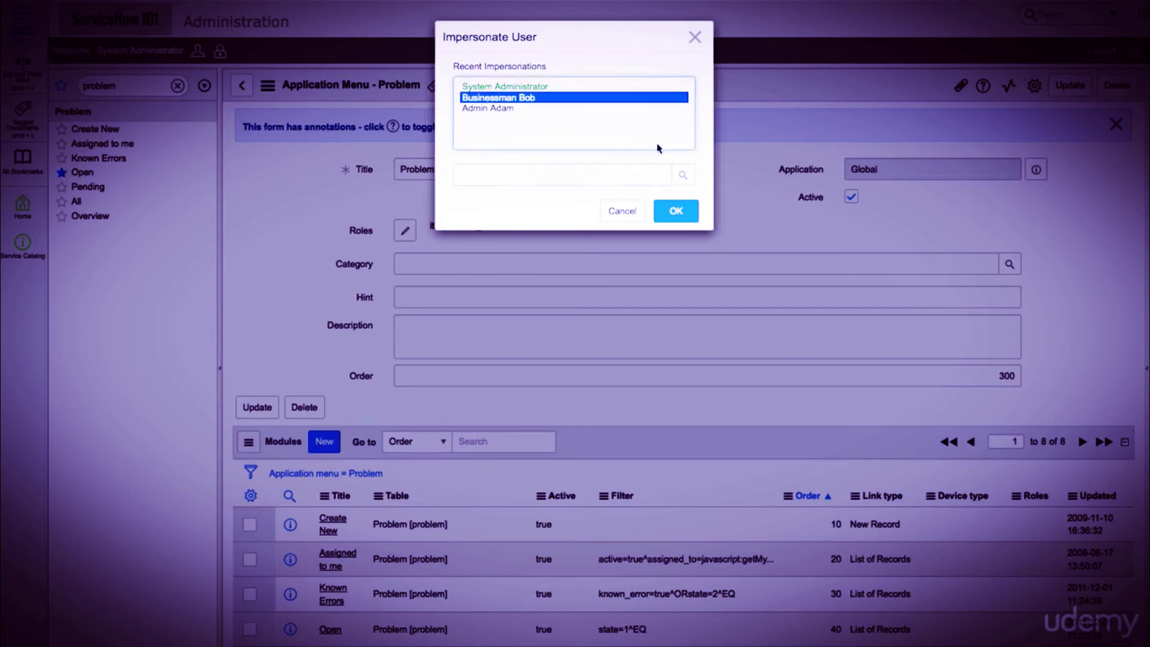
click(677, 212)
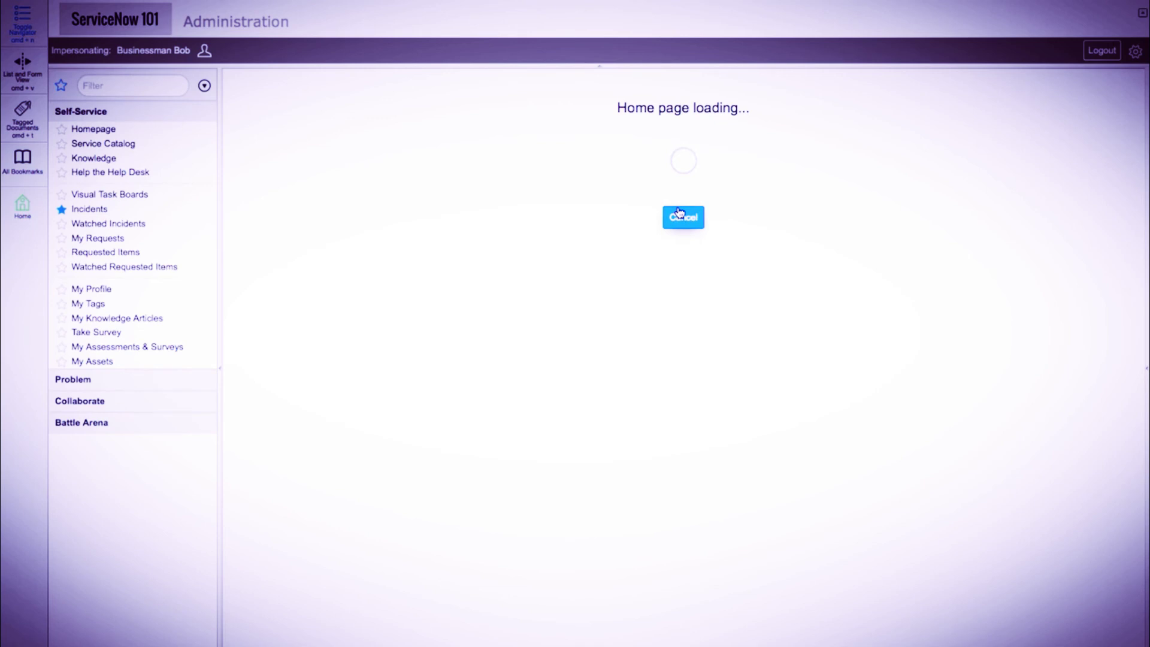
Check the impersonated user's Problem access by viewing the open problems and a blank problem form, and open the problem described as "Test".
click(113, 382)
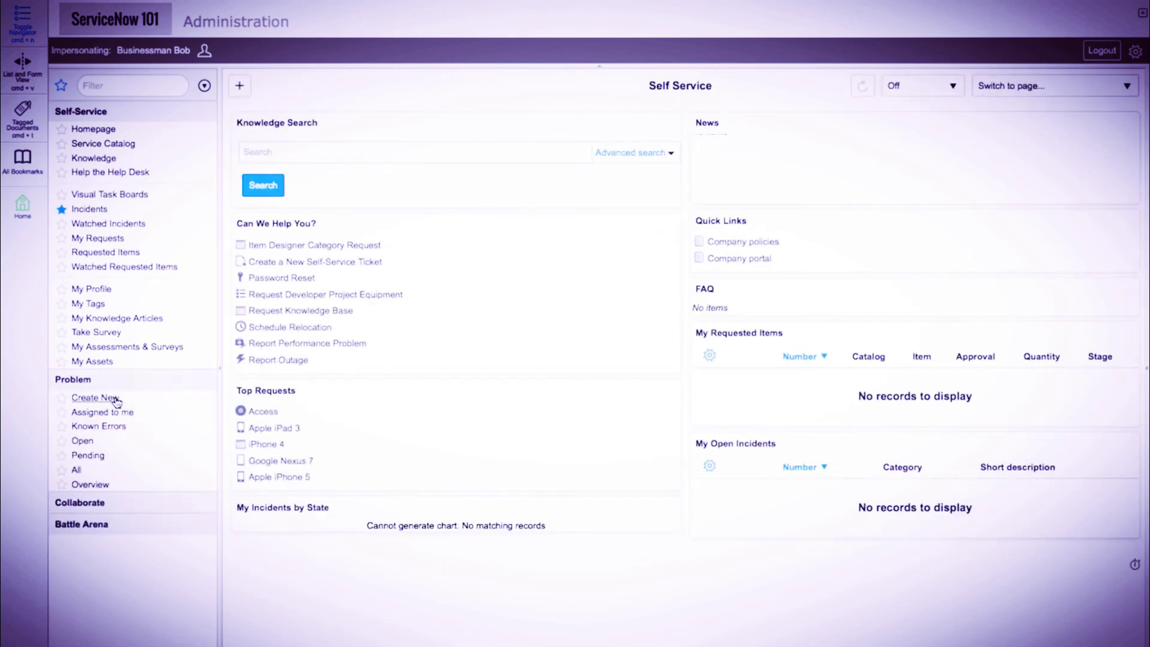
click(96, 446)
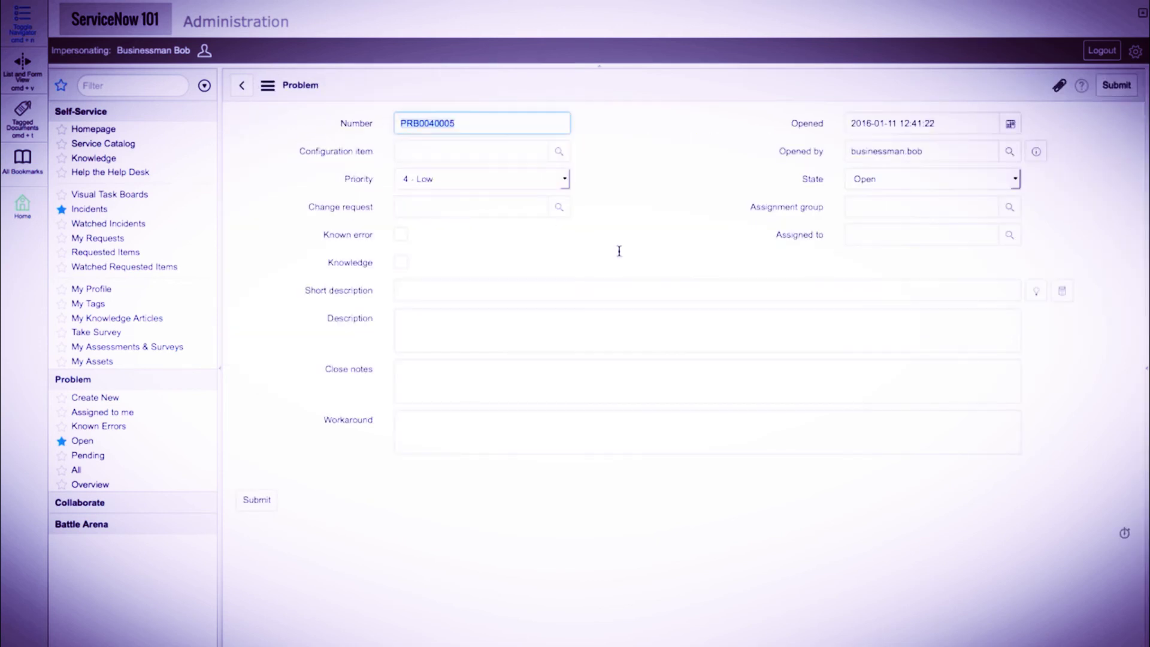
click(557, 565)
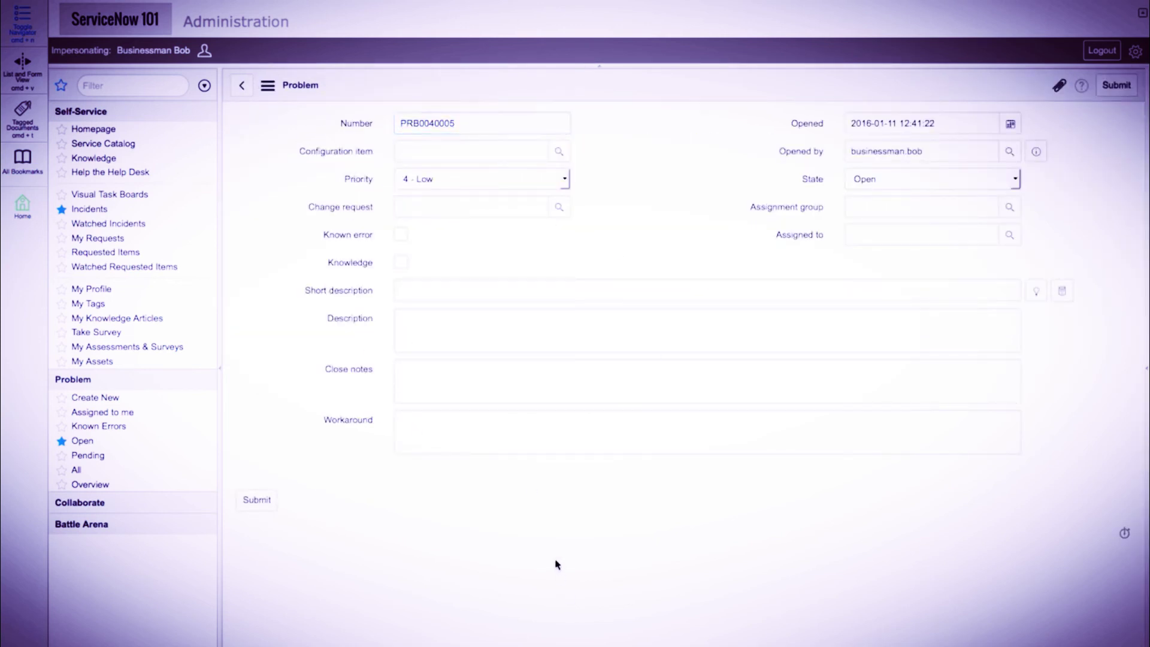
key(BackSpace)
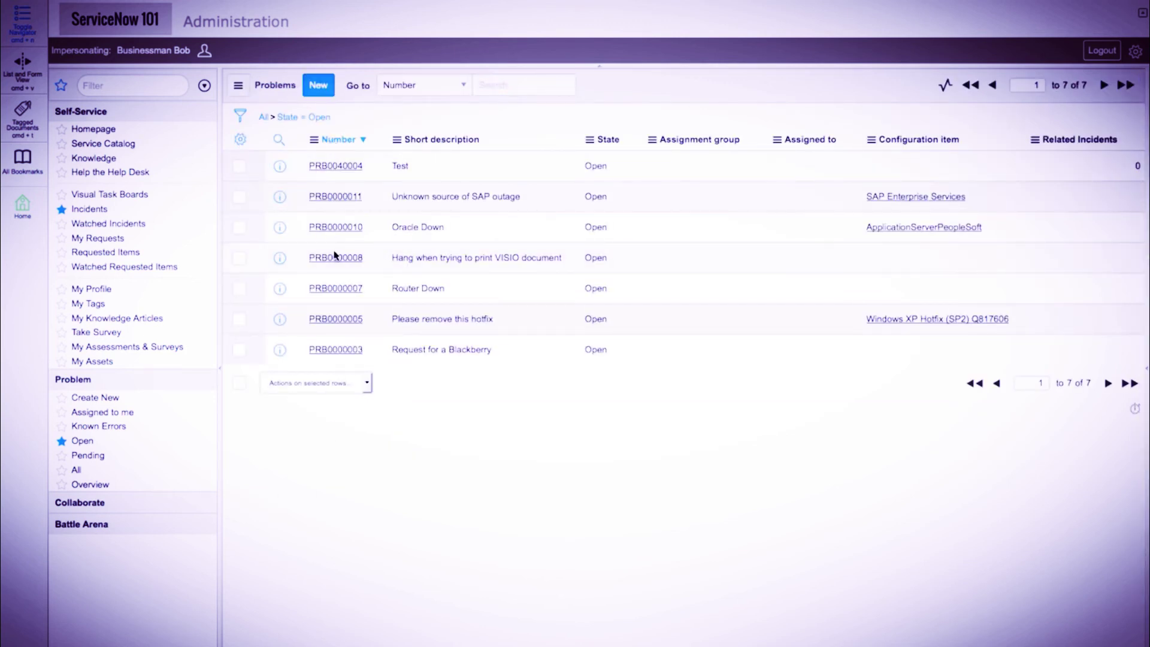
click(335, 166)
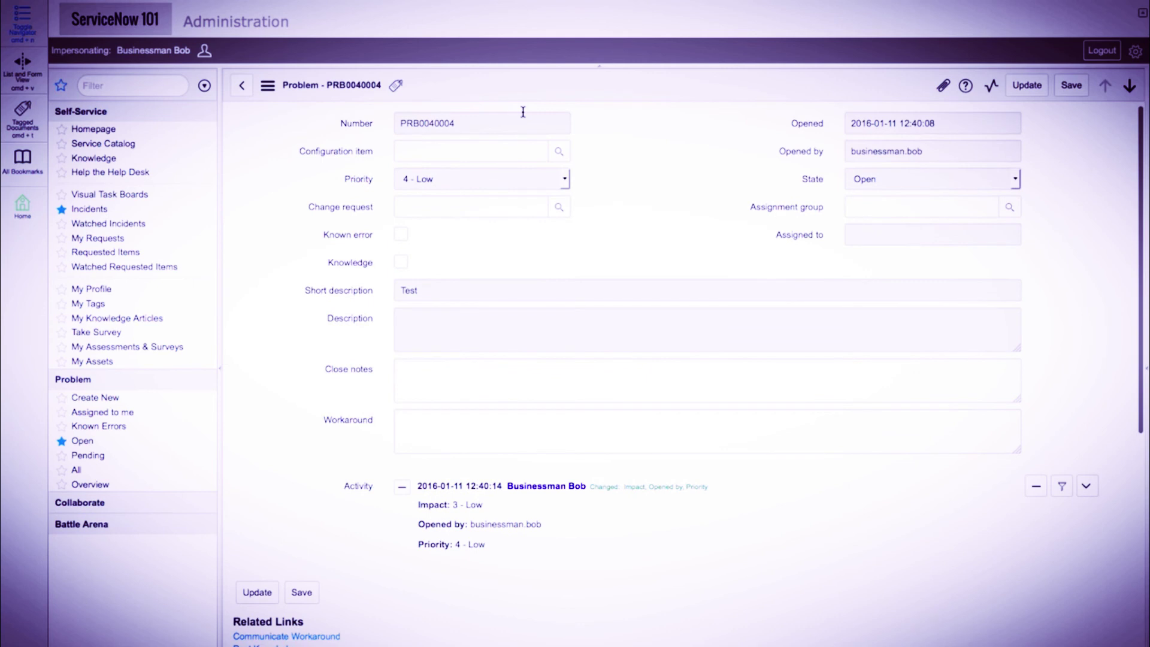